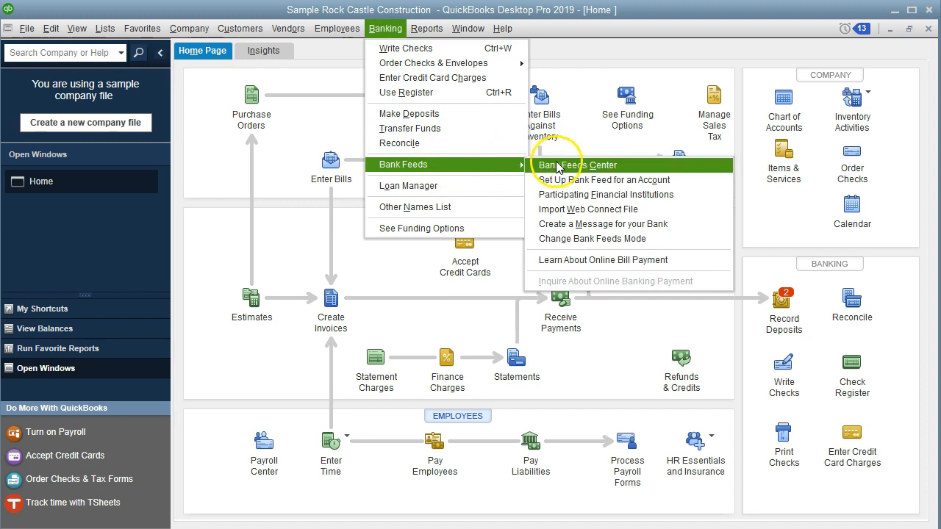
- Open the Bank Feeds Center and show the Checking account's downloaded transaction list in a maximized window
left_click(652, 169)
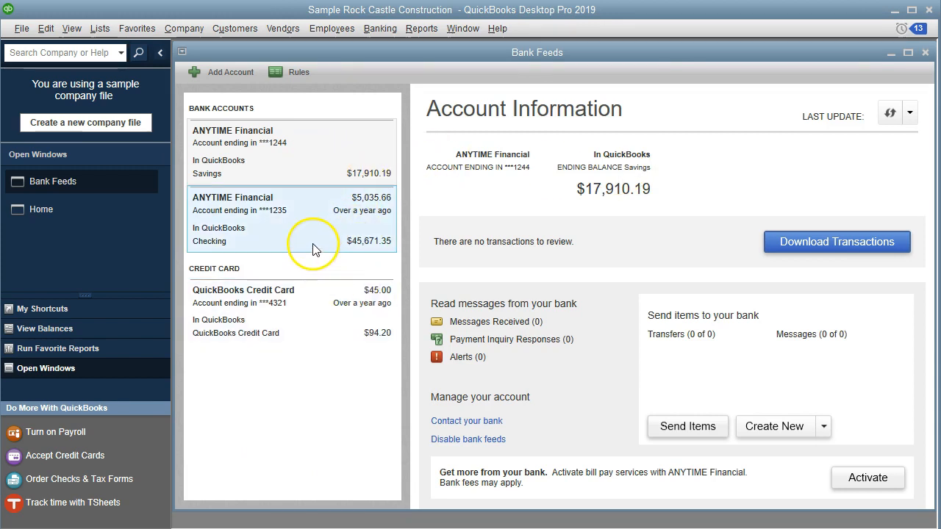
left_click(312, 240)
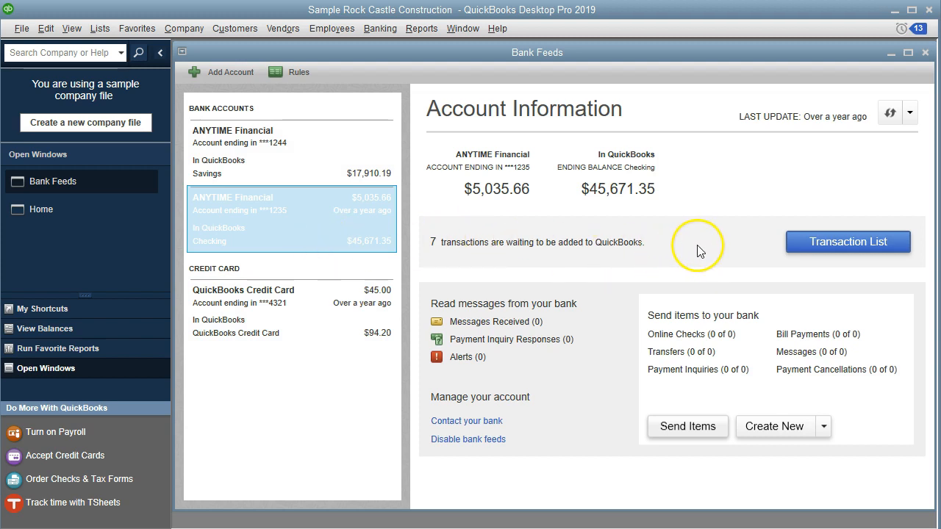
left_click(798, 247)
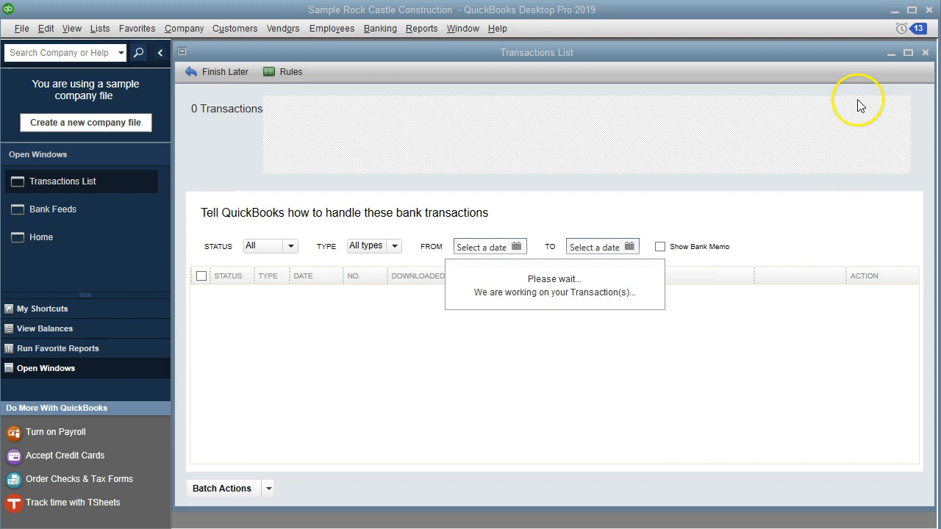
left_click(908, 52)
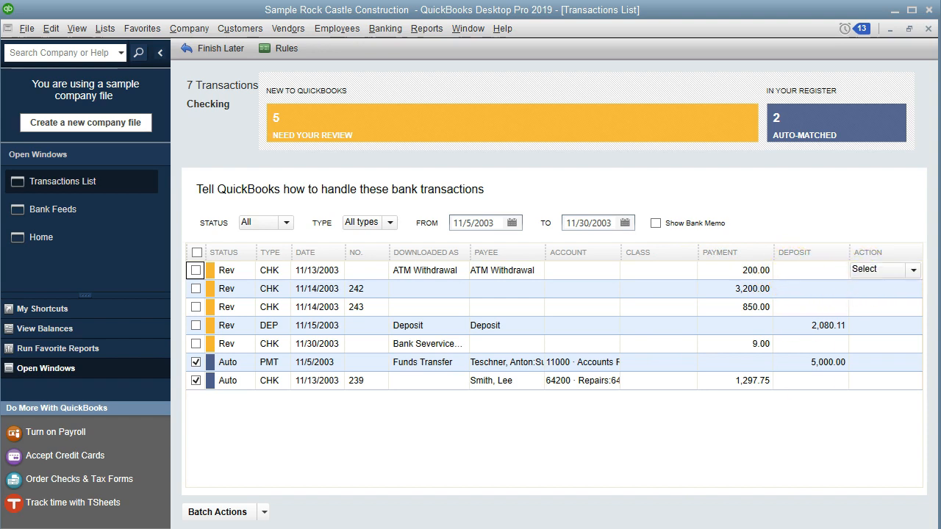
- Quick Add the 200.00 ATM Withdrawal of 11/13/2003, assigning it to the Uncategorized Expense account
left_click(911, 270)
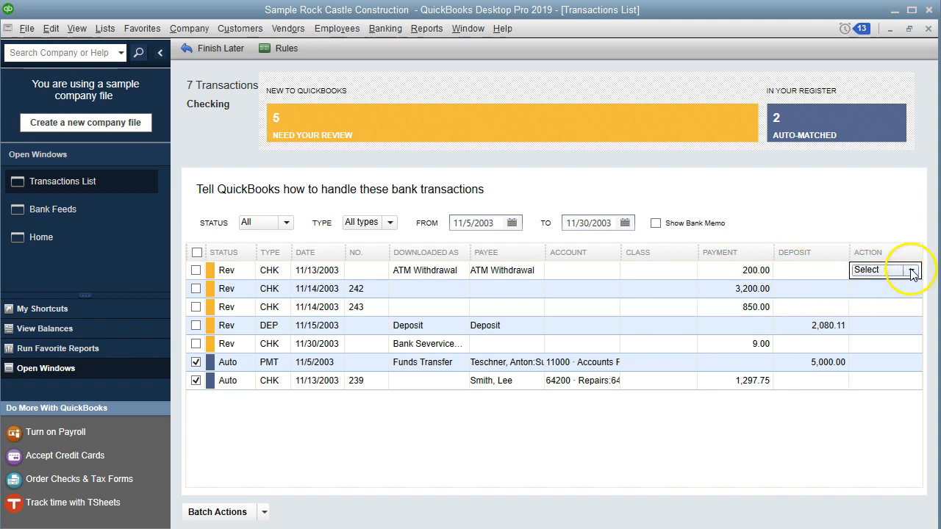
left_click(911, 270)
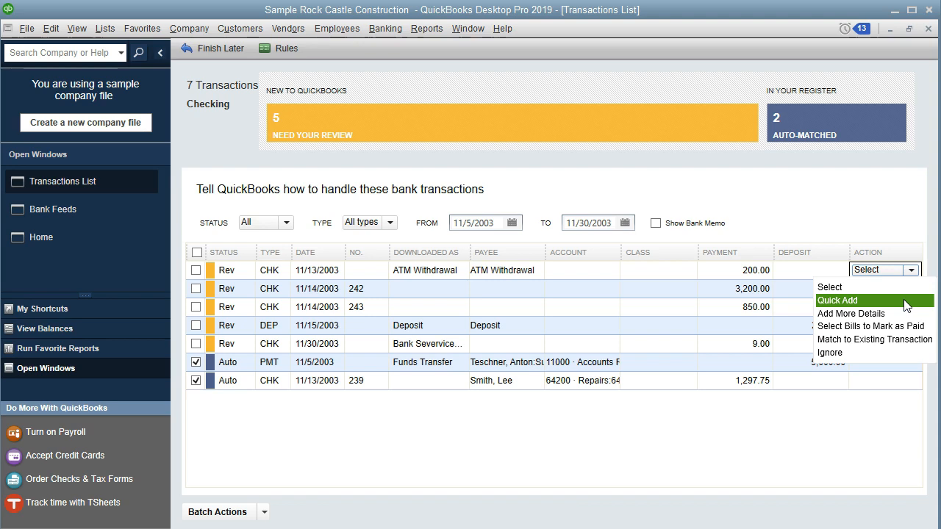
left_click(906, 303)
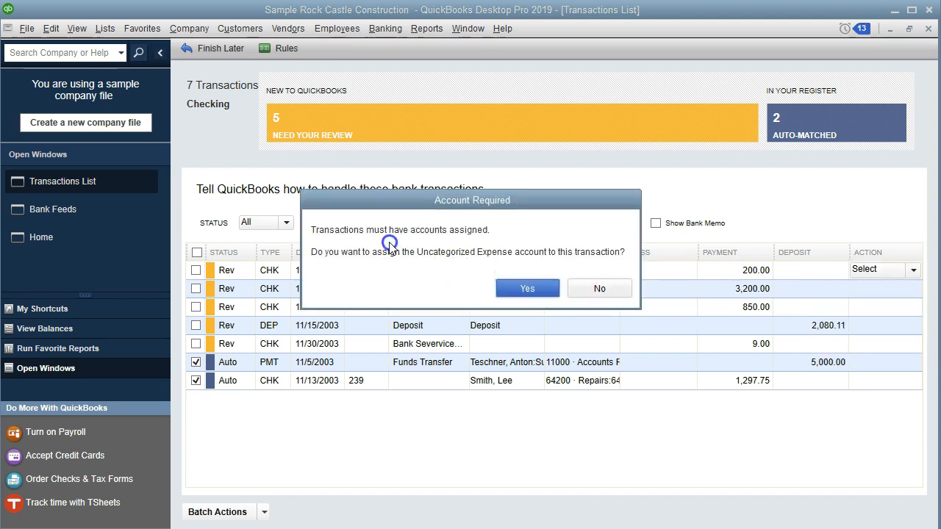
left_click(518, 288)
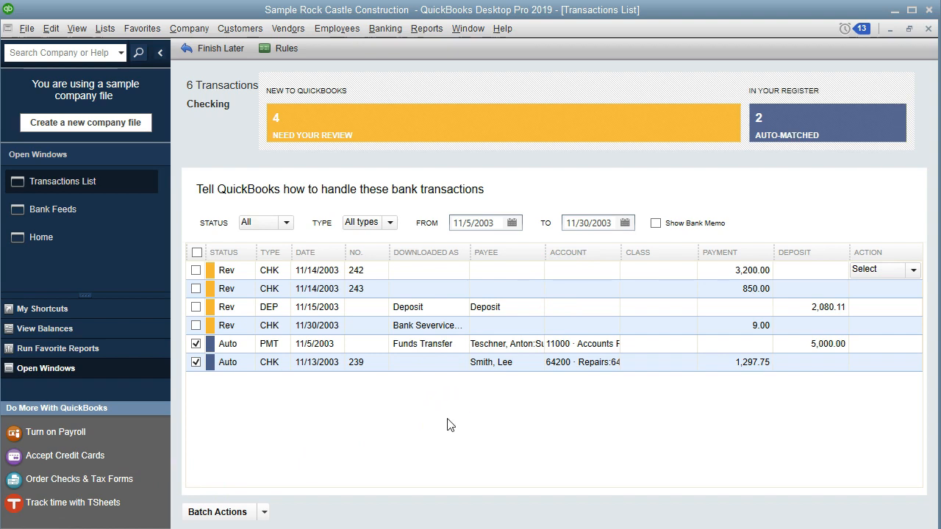
- Open the register of the 10100 · Checking account and go to its earliest transactions
left_click(393, 33)
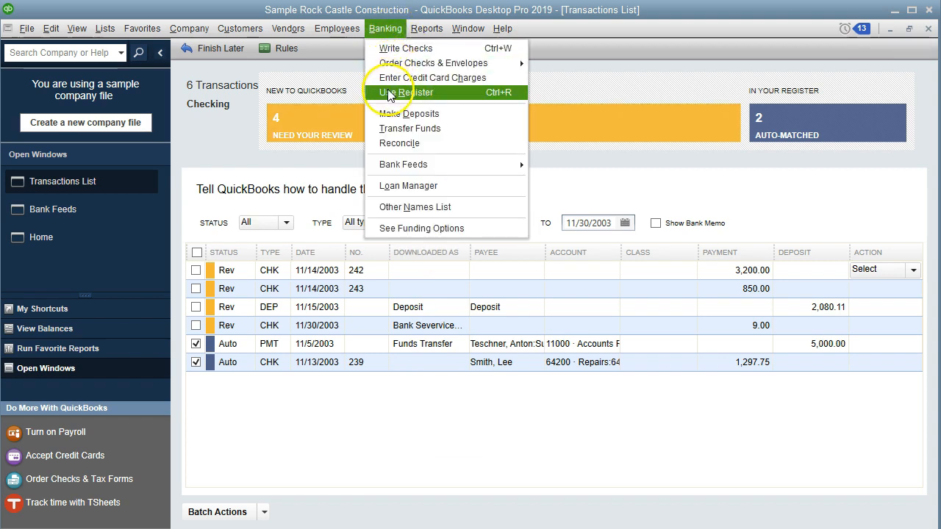
left_click(441, 92)
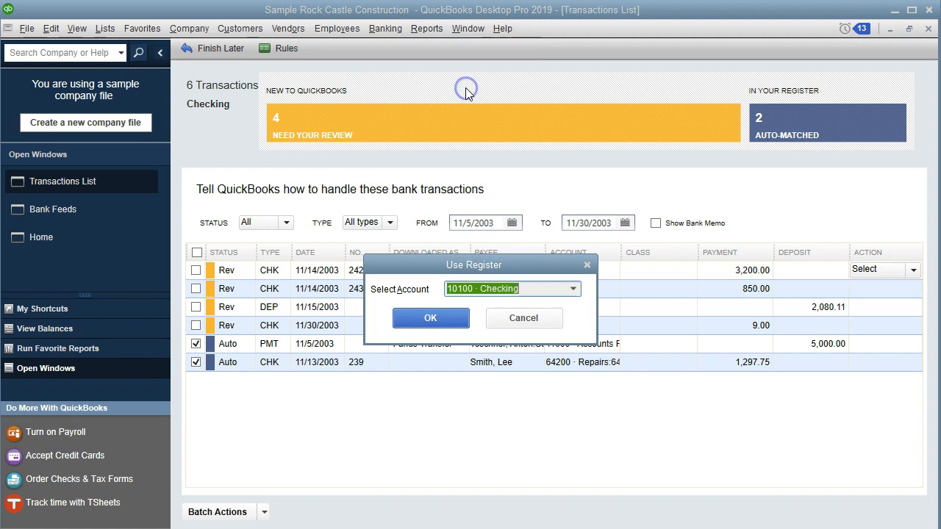
left_click(572, 289)
left_click(573, 290)
left_click(455, 321)
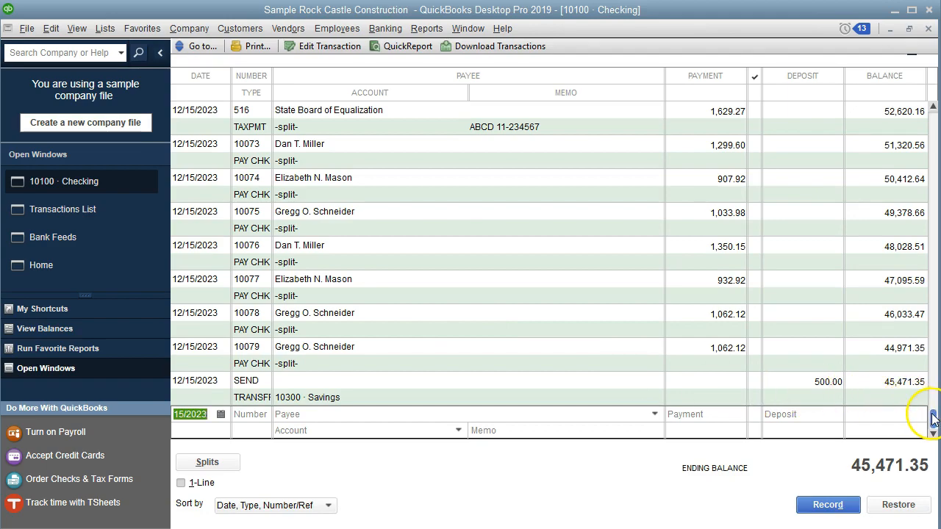
left_click_drag(933, 417, 932, 111)
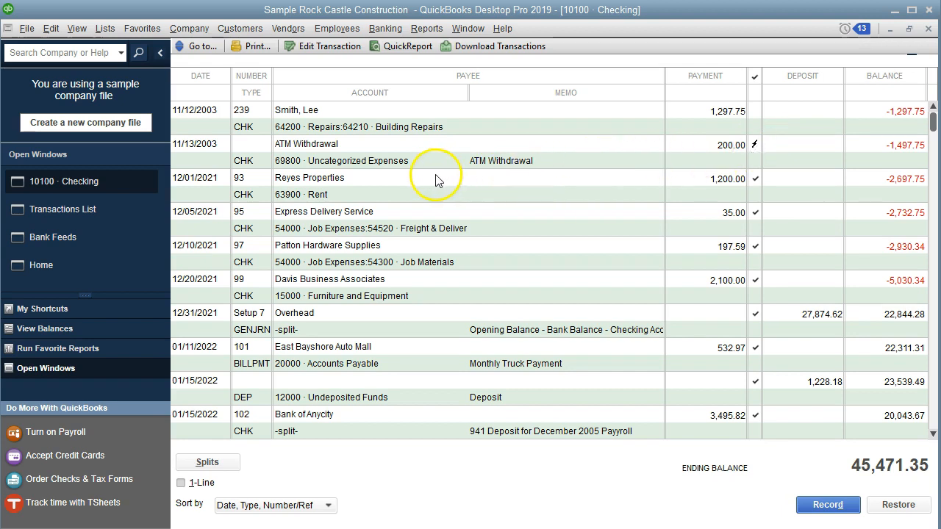
- Change the account of the 200.00 ATM Withdrawal in the register to 31400 · Shareholder Distributions
left_click(410, 161)
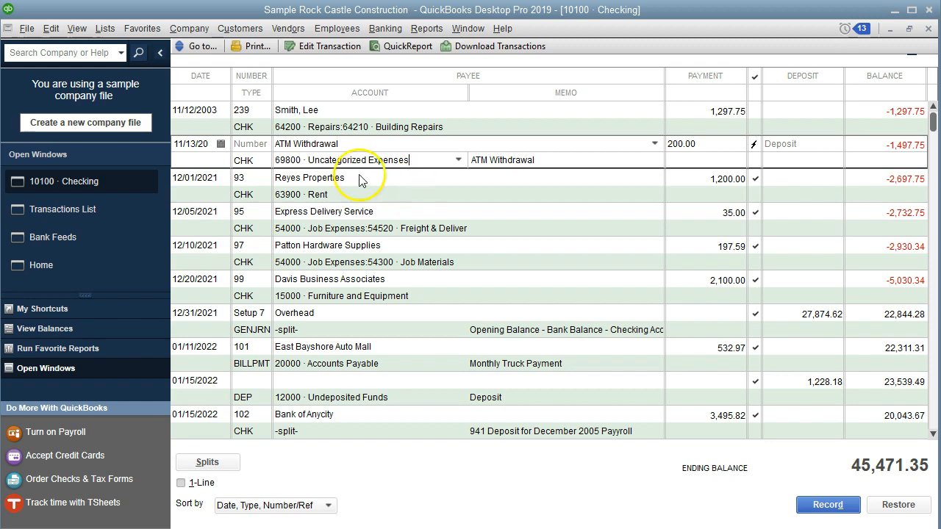
left_click_drag(417, 164, 103, 148)
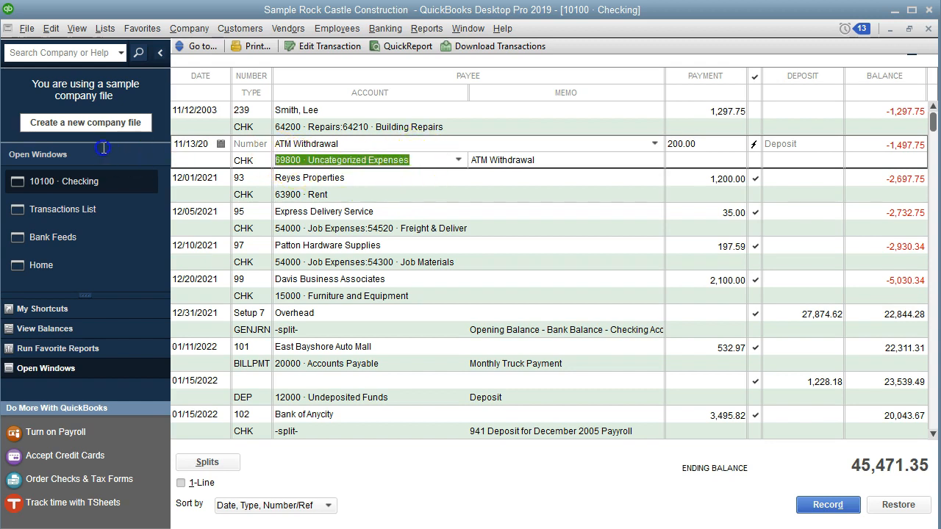
key("Delete")
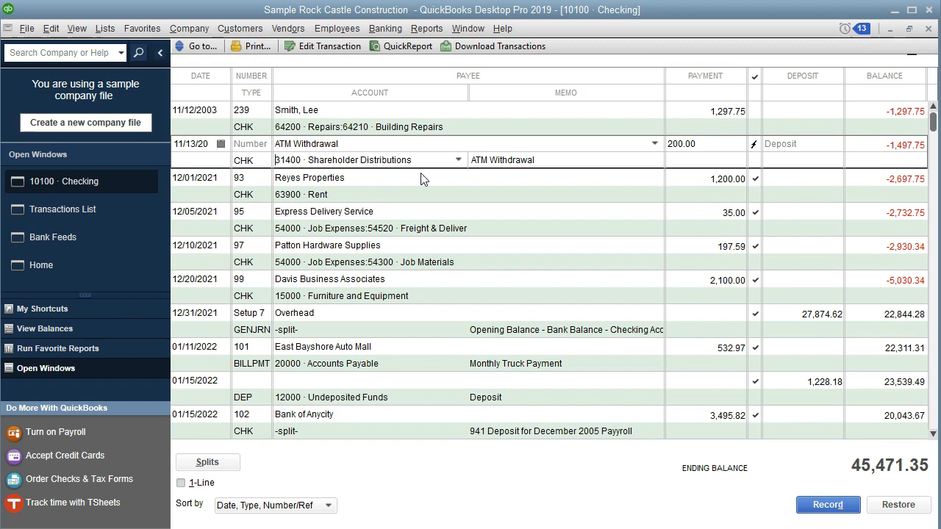
left_click(423, 179)
key("Return")
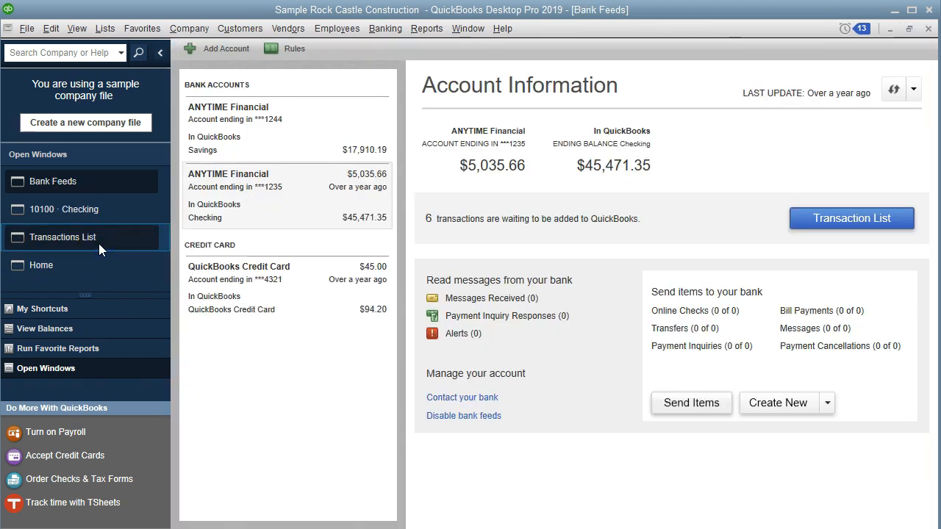
- Return to the bank feed's Transactions List for the Checking account
left_click(138, 241)
left_click(251, 205)
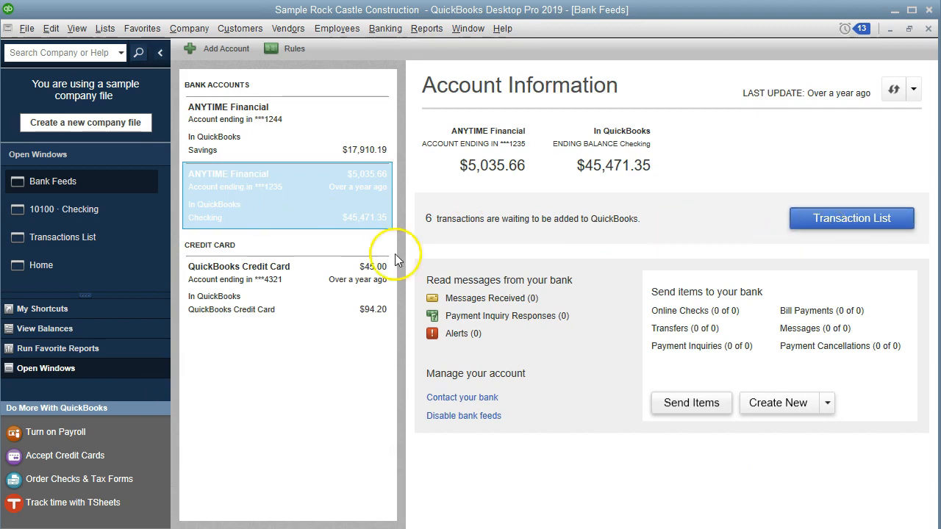
left_click(125, 248)
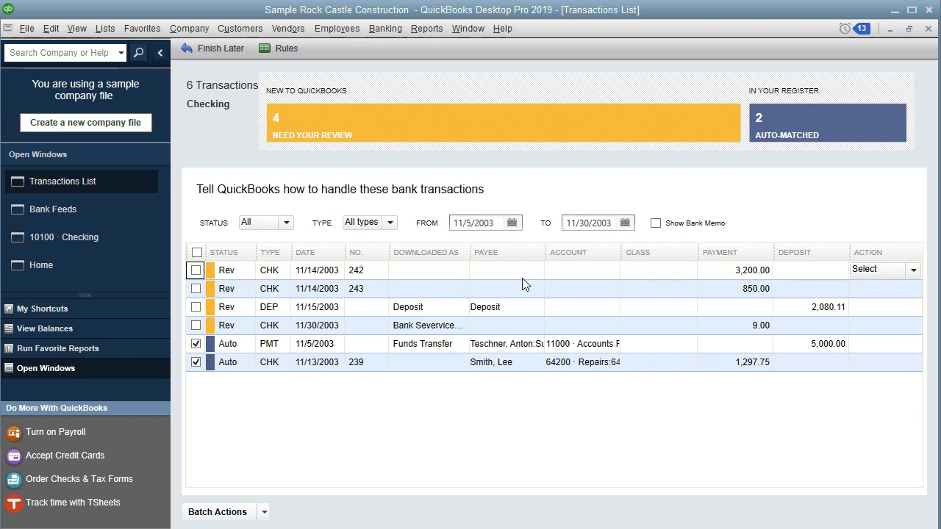
- Review the available actions for check 242 of 3,200.00 and choose Add More Details
left_click(911, 270)
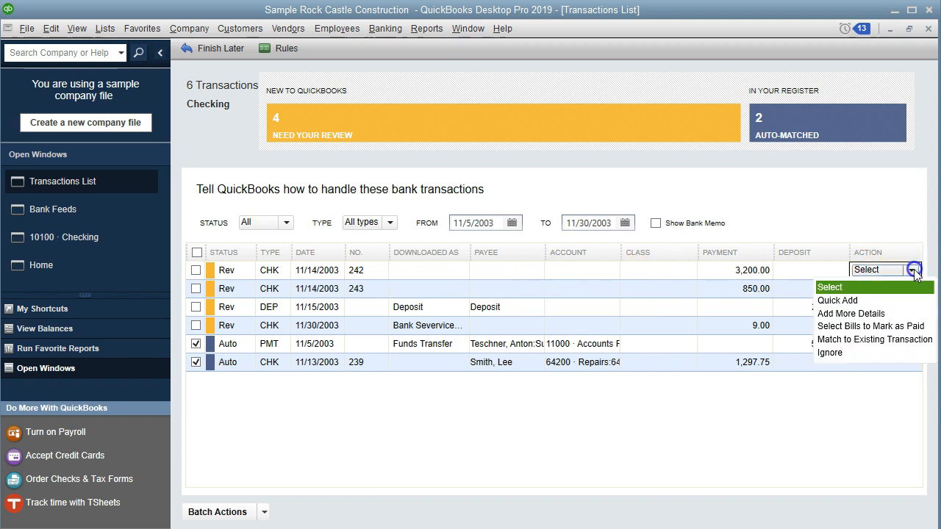
left_click(894, 332)
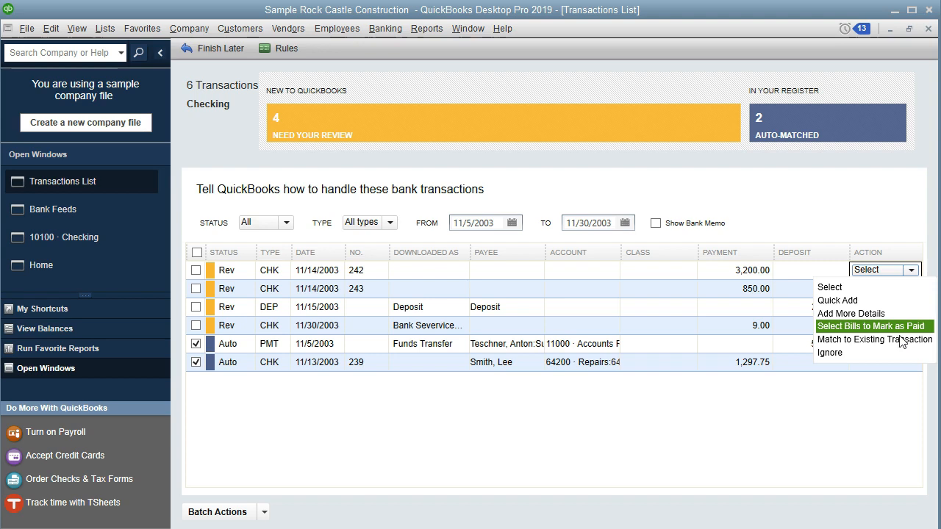
left_click(895, 342)
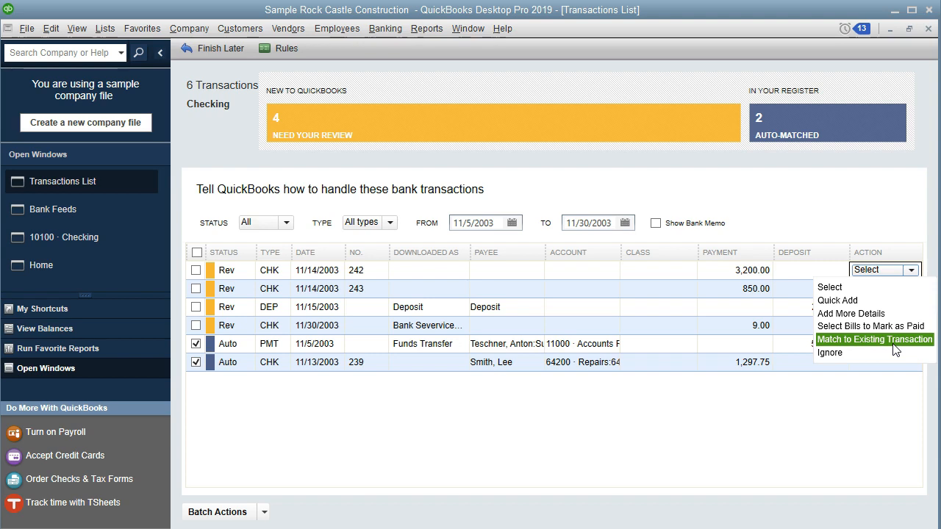
left_click(885, 355)
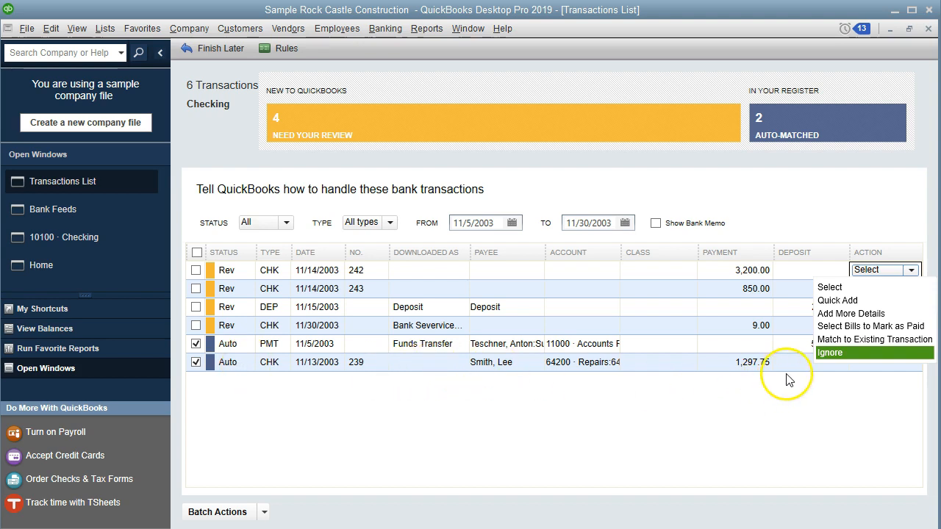
left_click(890, 314)
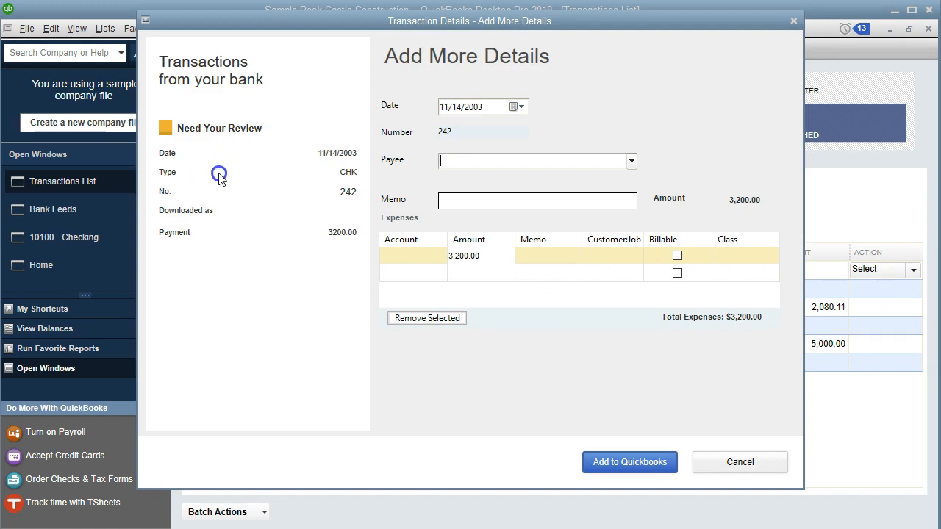
- Set the payee of check 242 to an individual from the Other Name entries, leaving the memo blank
left_click(426, 163)
type("Annual Depreciation")
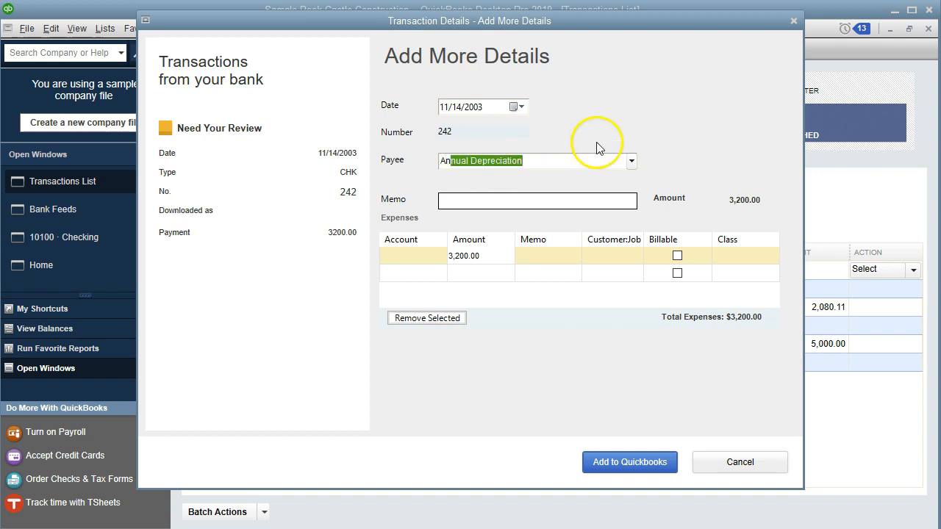
left_click(631, 161)
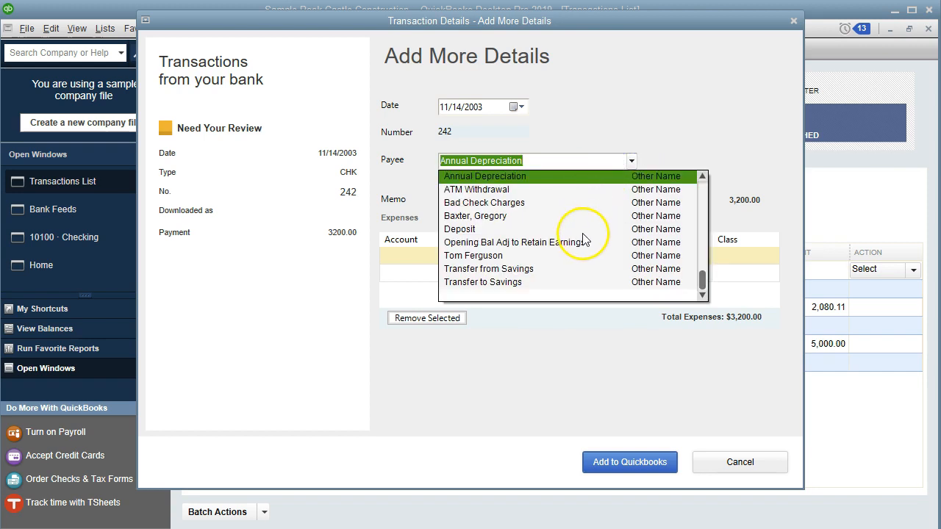
left_click(494, 255)
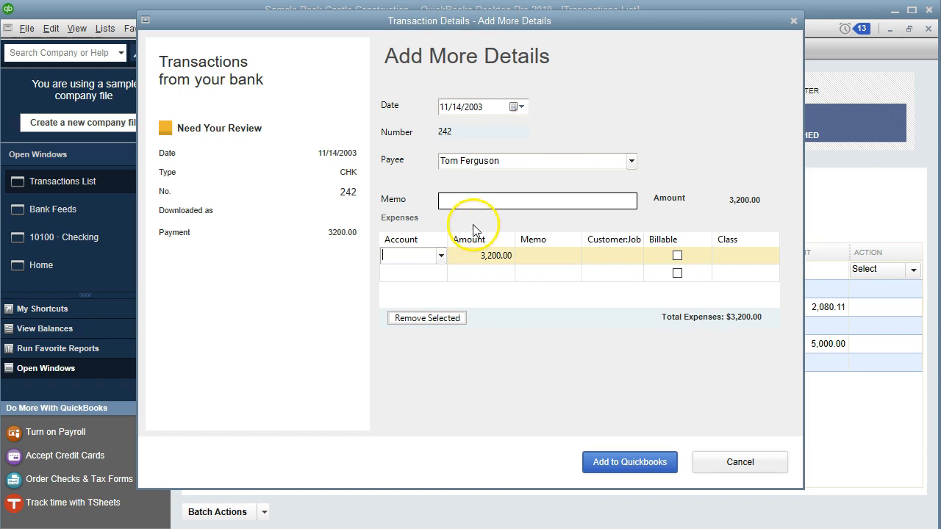
left_click(471, 200)
- Assign the 3,200.00 expense line of check 242 to the 64200 · Repairs account and add the transaction to QuickBooks
left_click(422, 257)
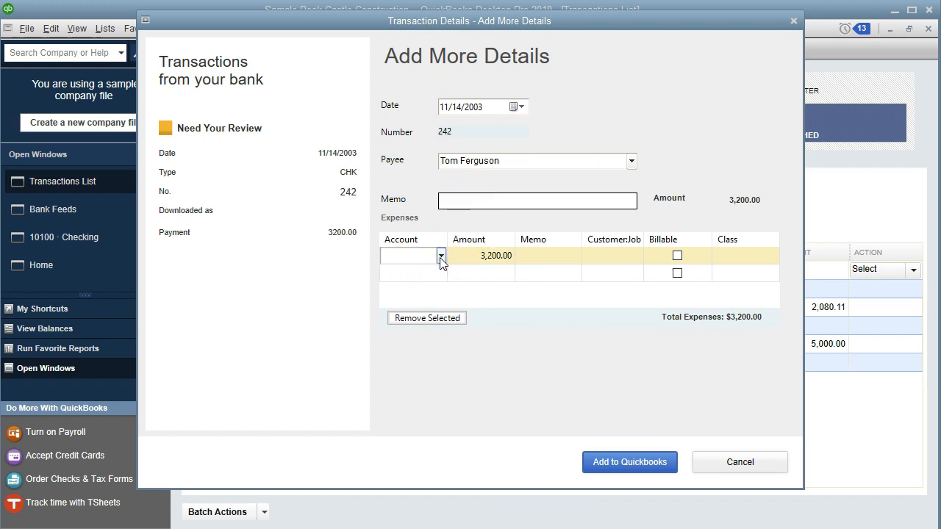
type("Repairs")
left_click(441, 256)
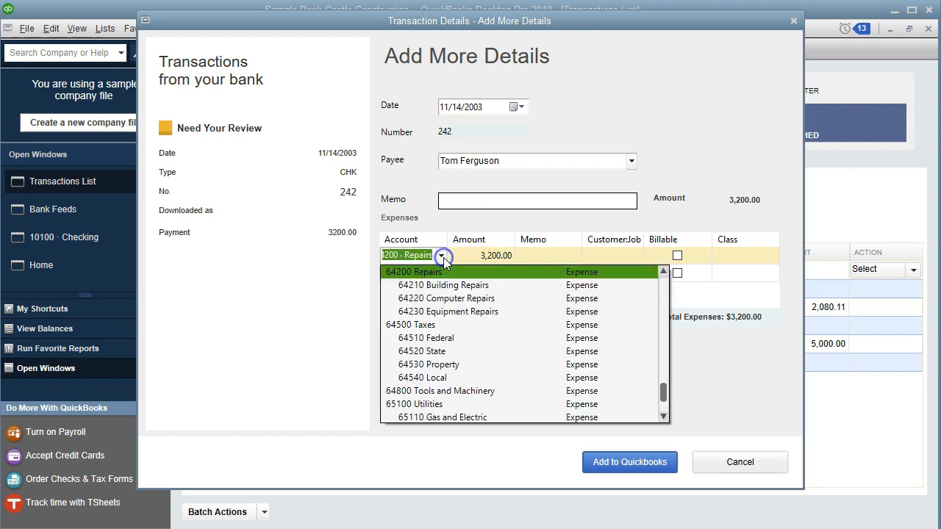
left_click(442, 255)
left_click(442, 256)
left_click(442, 256)
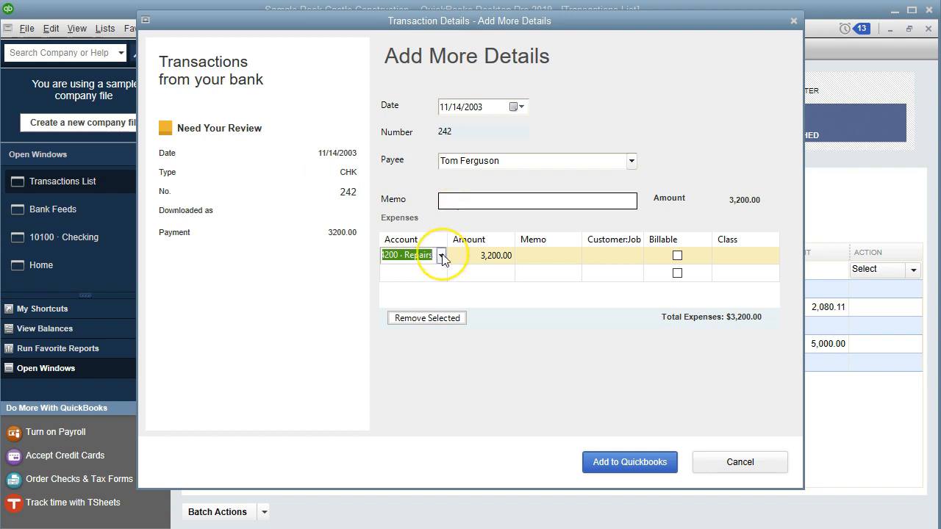
key("Tab")
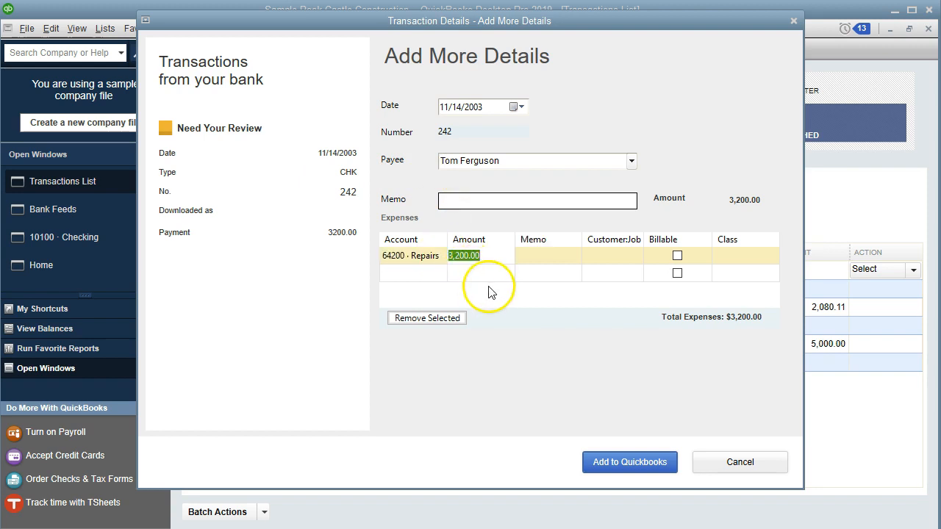
key("Tab")
key("Tab")
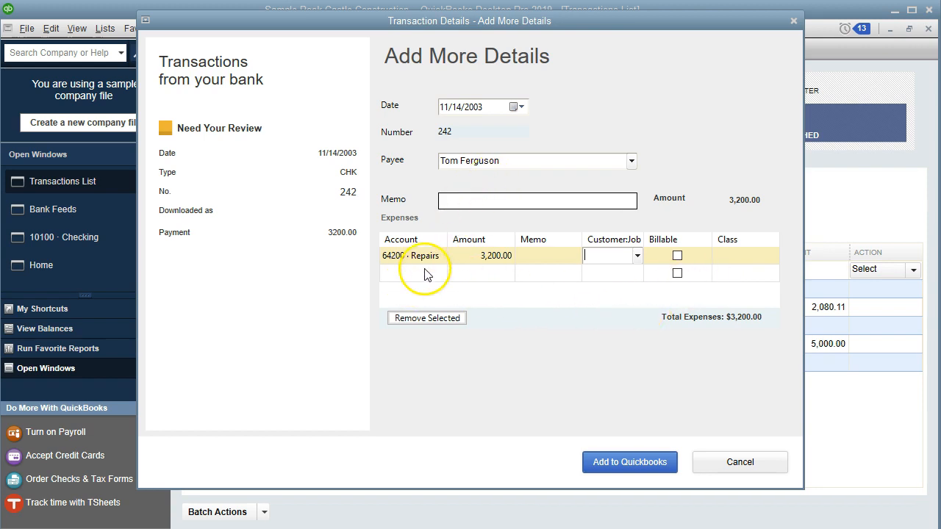
left_click(597, 468)
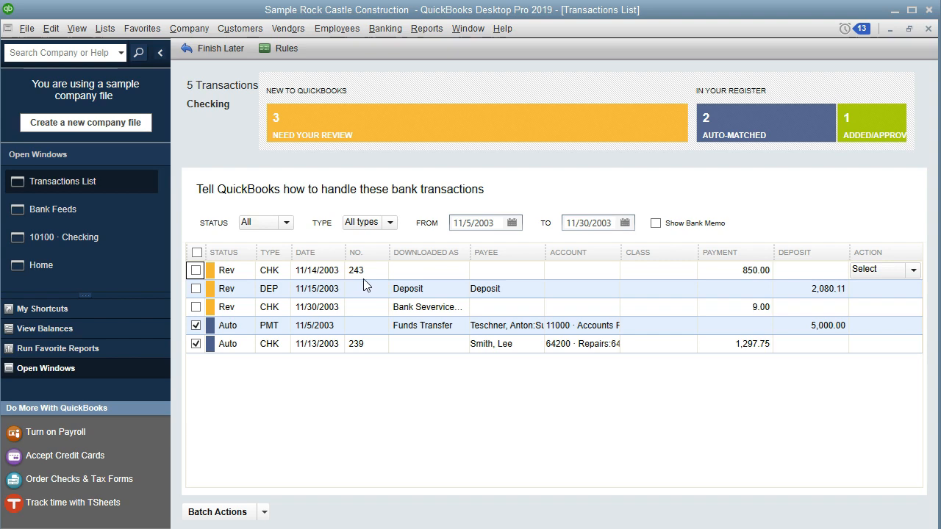
- Show the actions available for check 243, go to the Home page and open a blank vendor bill
left_click(914, 270)
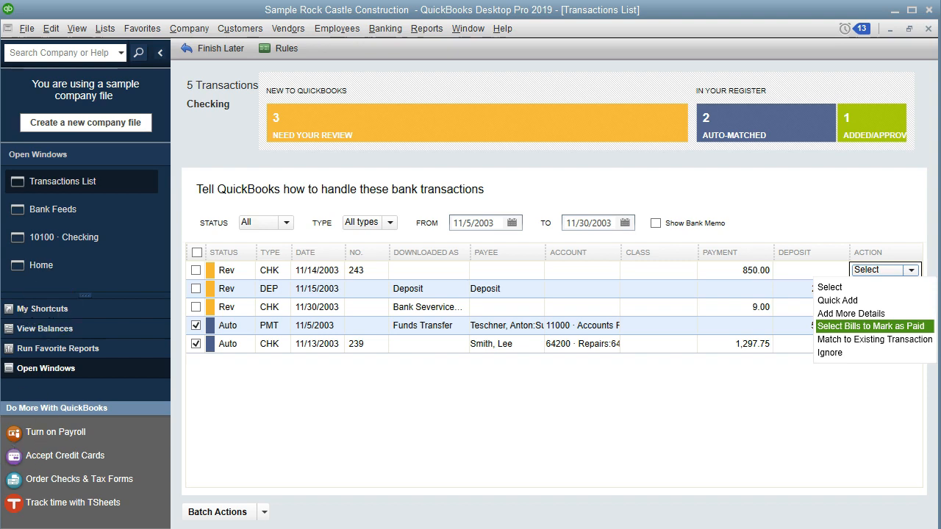
left_click(117, 268)
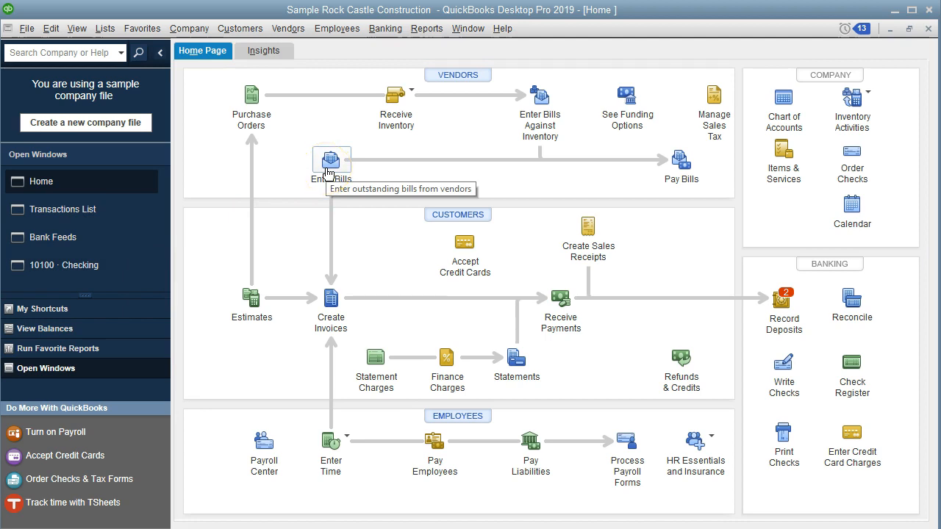
left_click(328, 171)
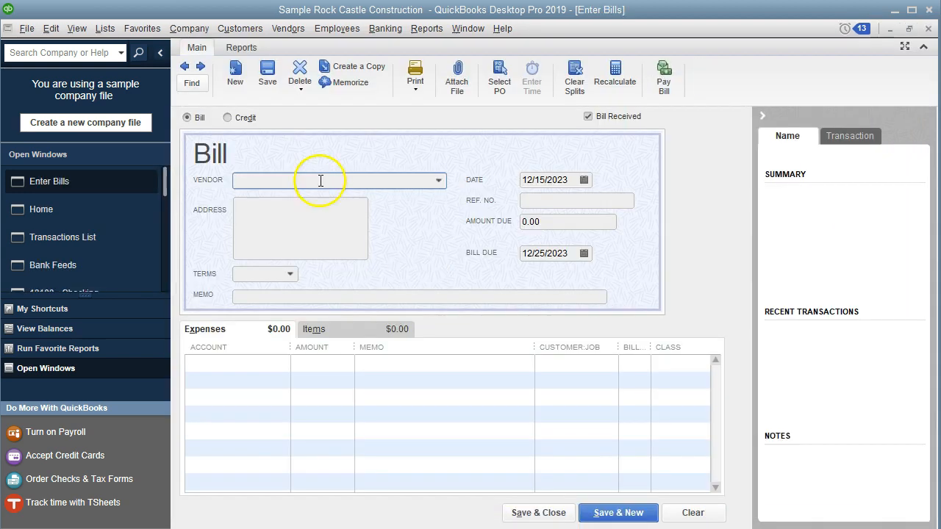
- Set the bill's vendor to A Cheung Limited without receiving against its open purchase orders
left_click(316, 183)
left_click(436, 181)
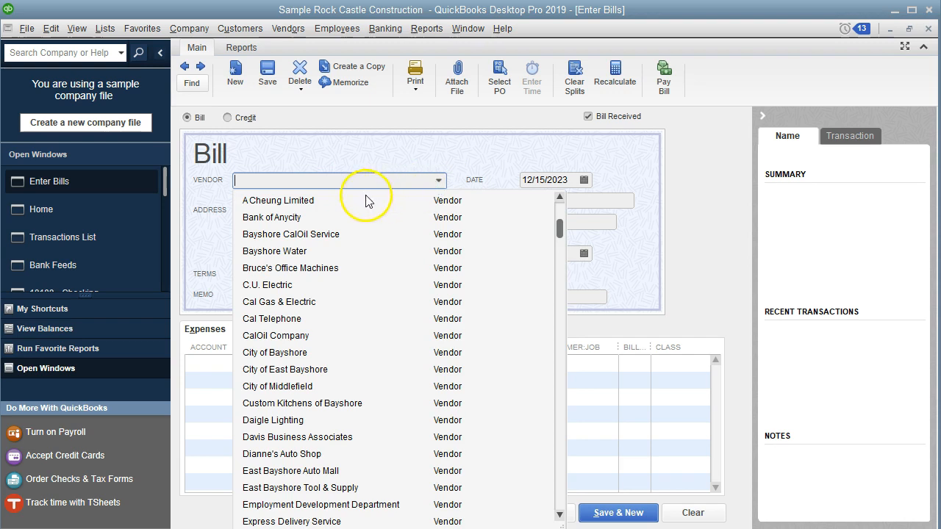
left_click(298, 200)
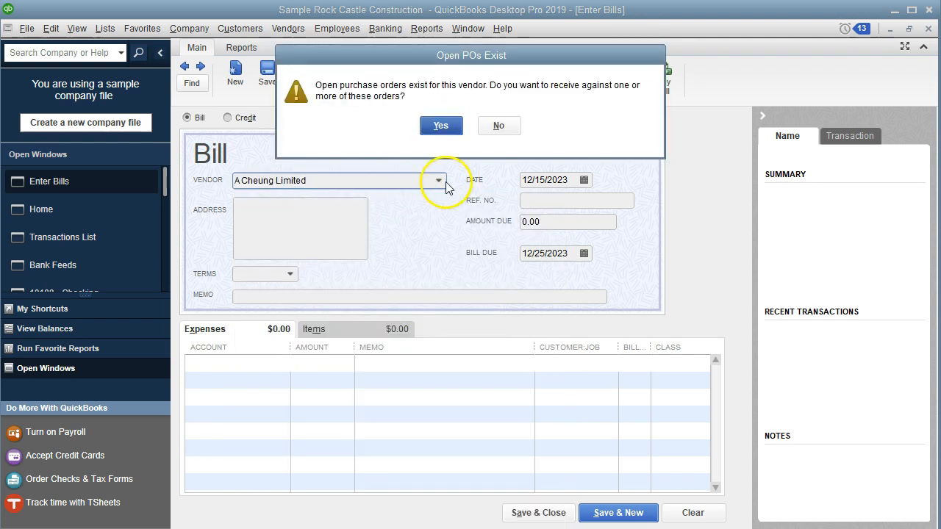
left_click(498, 127)
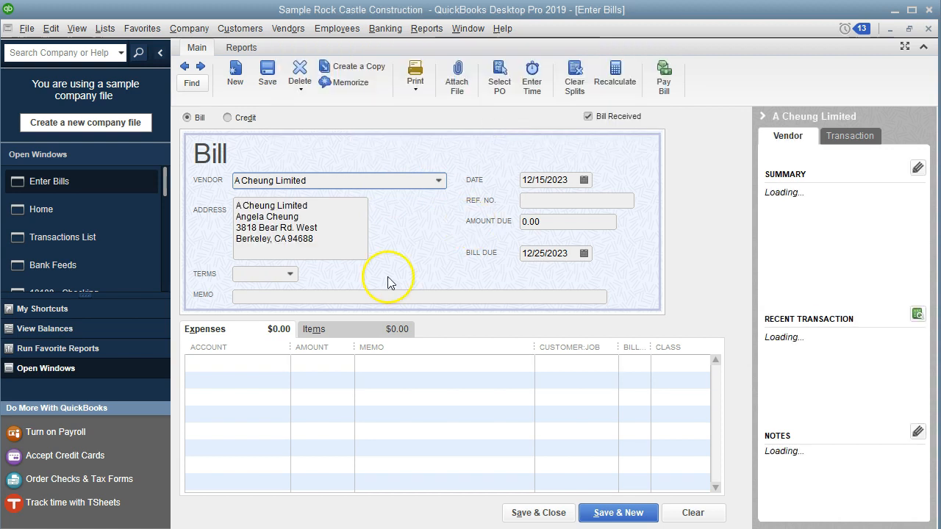
- Assign the first expense line of the bill to the 64200 · Repairs account
left_click(253, 361)
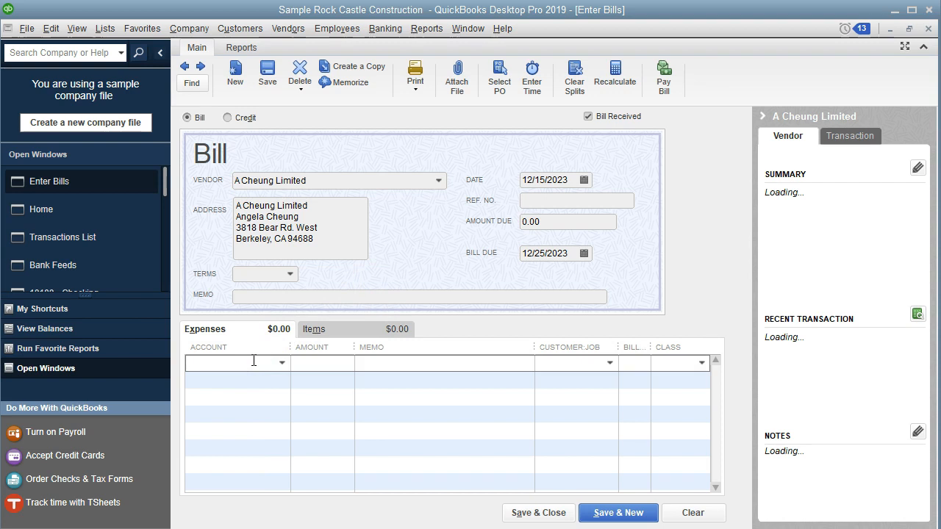
left_click(253, 361)
left_click(253, 361)
type("ser")
left_click(413, 269)
- Save and close the bill with the date 11/05/2003 and an amount due of 850.00
left_click(560, 180)
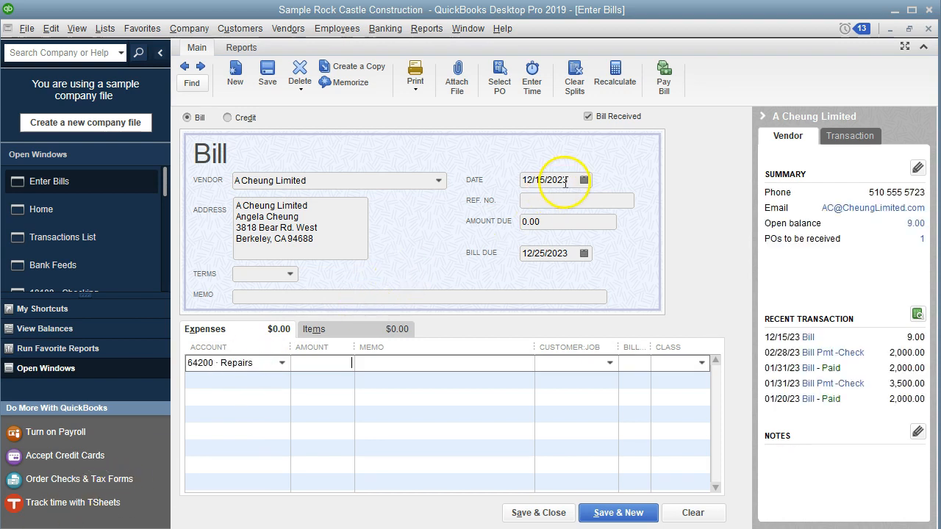
double_click(569, 179)
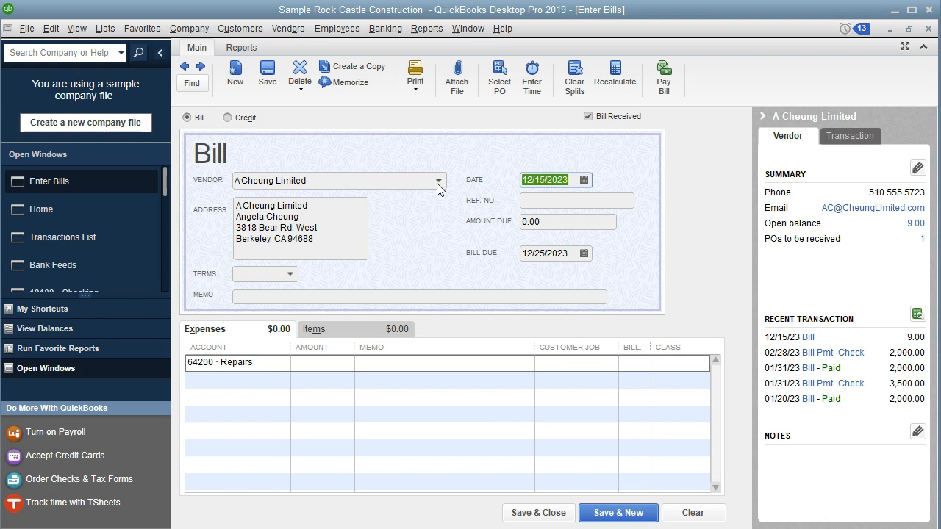
type("11/05/2003")
key("Tab")
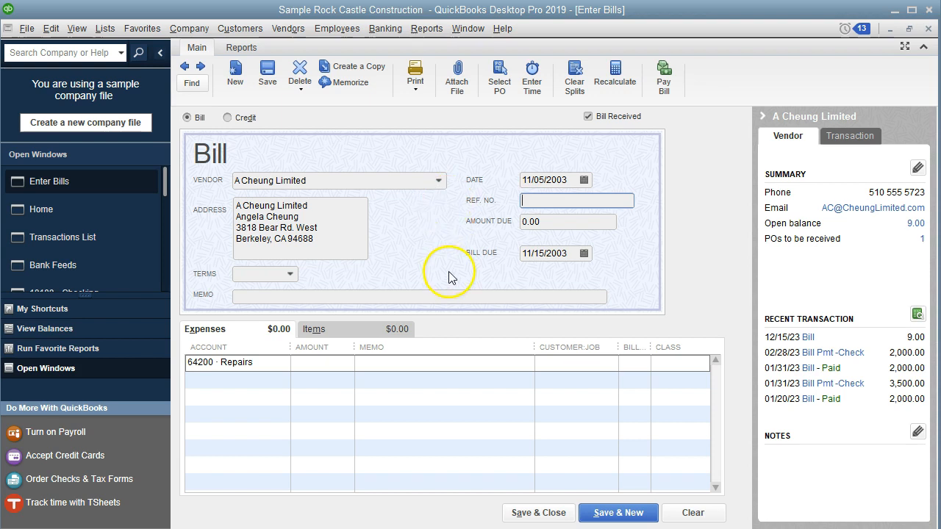
left_click(558, 222)
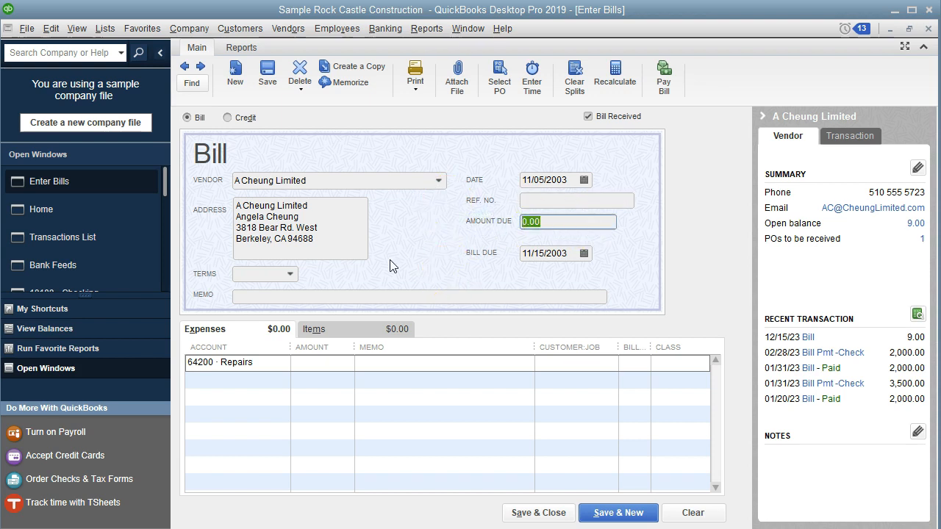
type("850")
key("Tab")
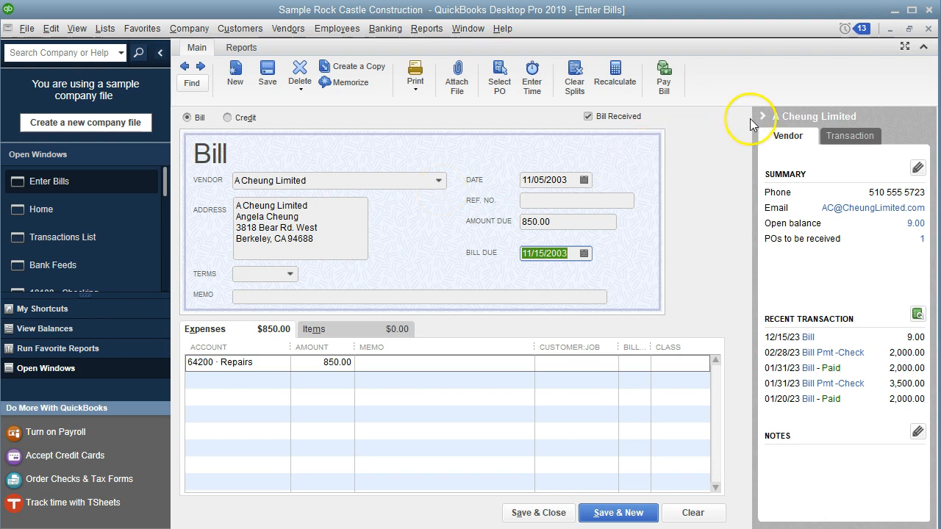
left_click(563, 518)
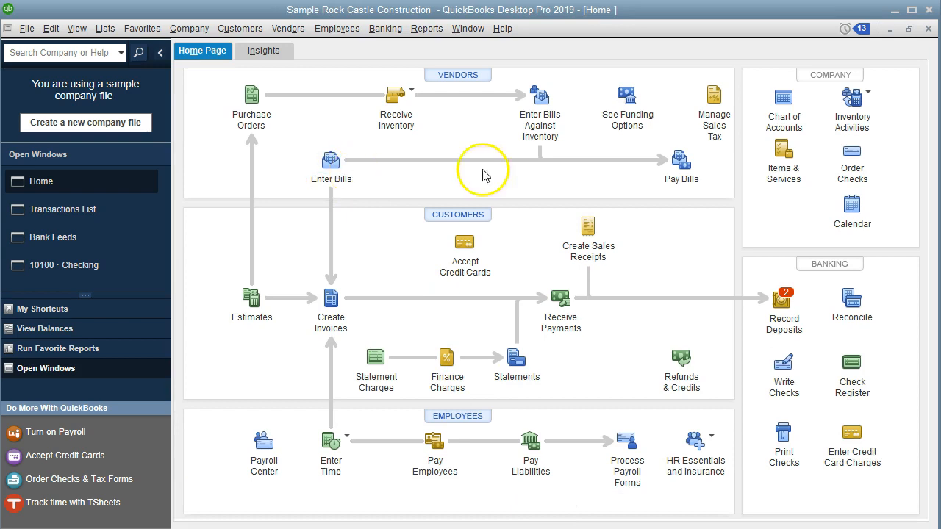
- Check the A Cheung Limited bill in Pay Bills without paying it, and return to the downloaded transactions list
left_click(678, 167)
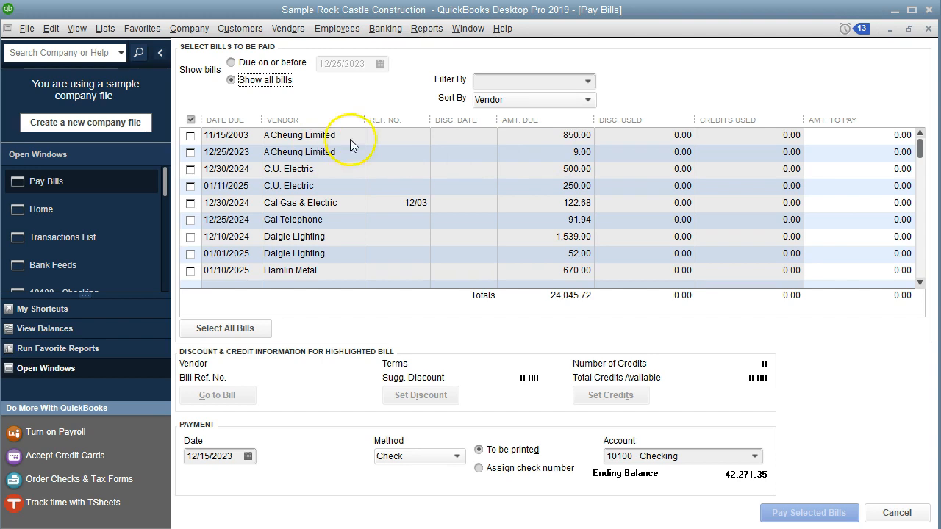
left_click(927, 29)
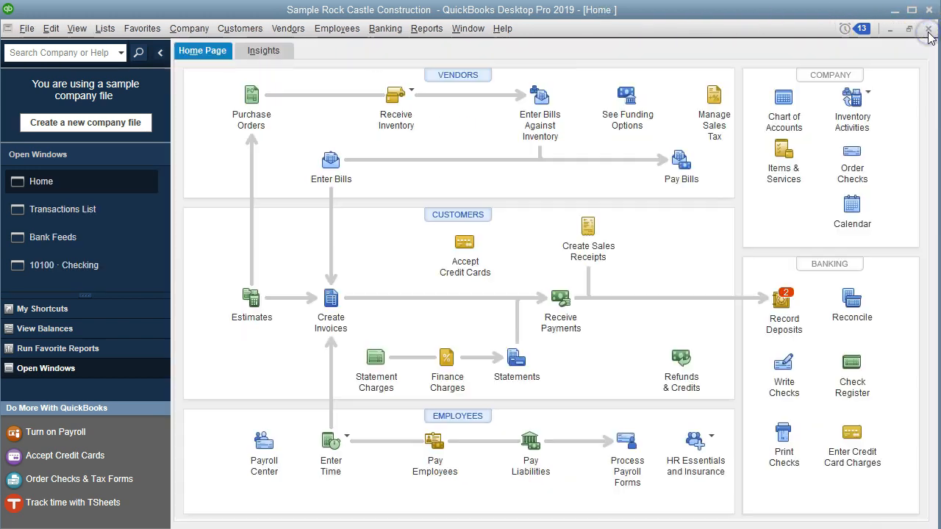
left_click(109, 215)
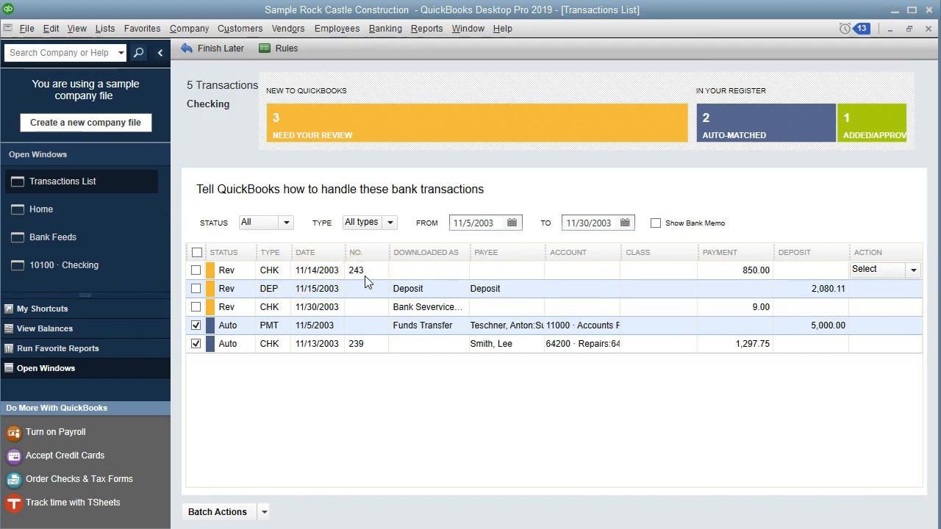
- Choose Select Bills to Mark as Paid for check 243 of 850.00
left_click(676, 297)
left_click(911, 270)
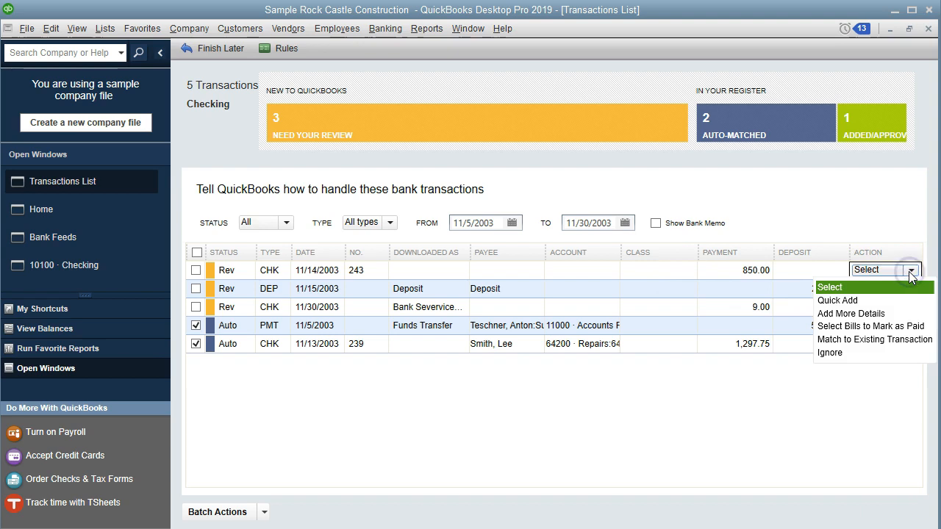
left_click(923, 328)
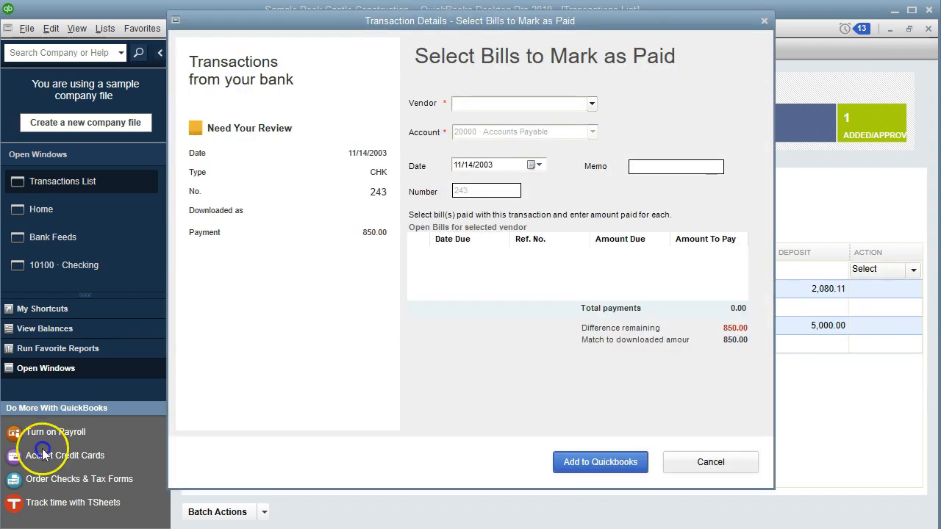
- Mark A Cheung Limited's 850.00 bill due 11/15/2003 as paid by check 243 and add the transaction to QuickBooks
left_click(592, 104)
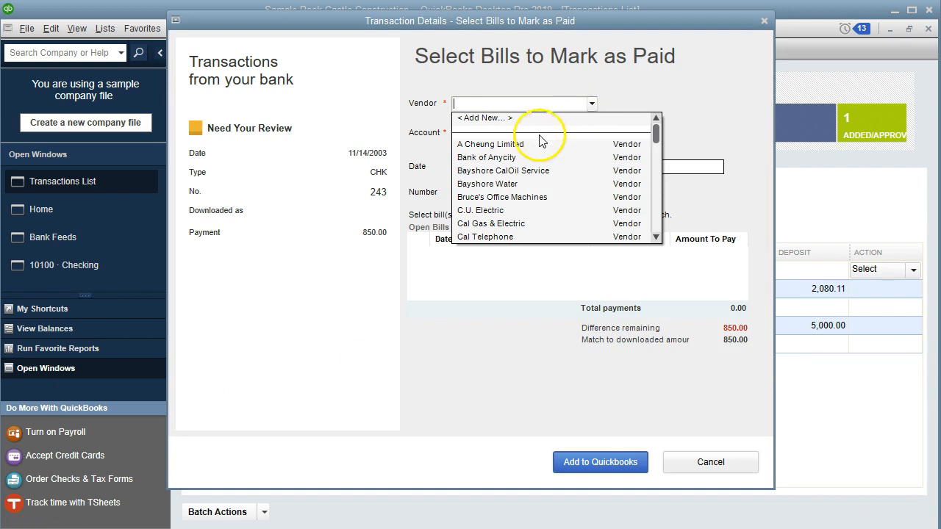
left_click(524, 138)
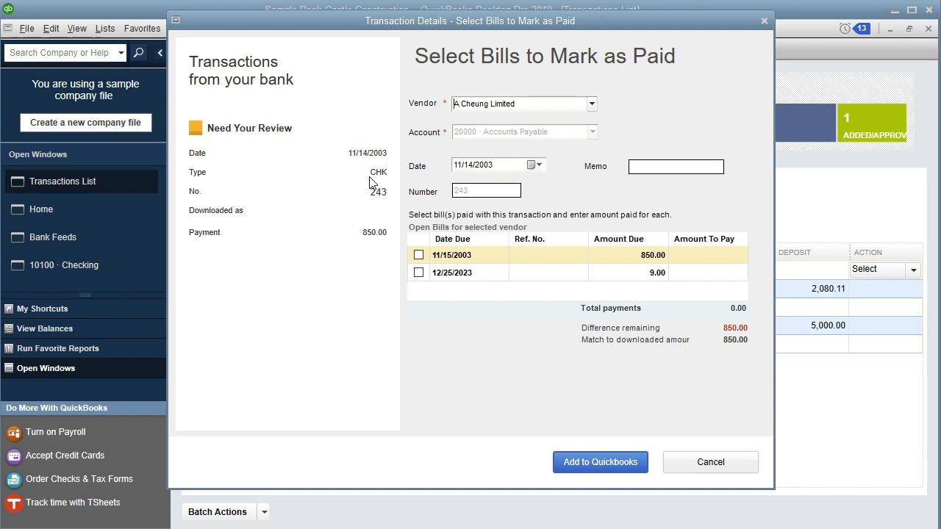
left_click(338, 172)
left_click(419, 257)
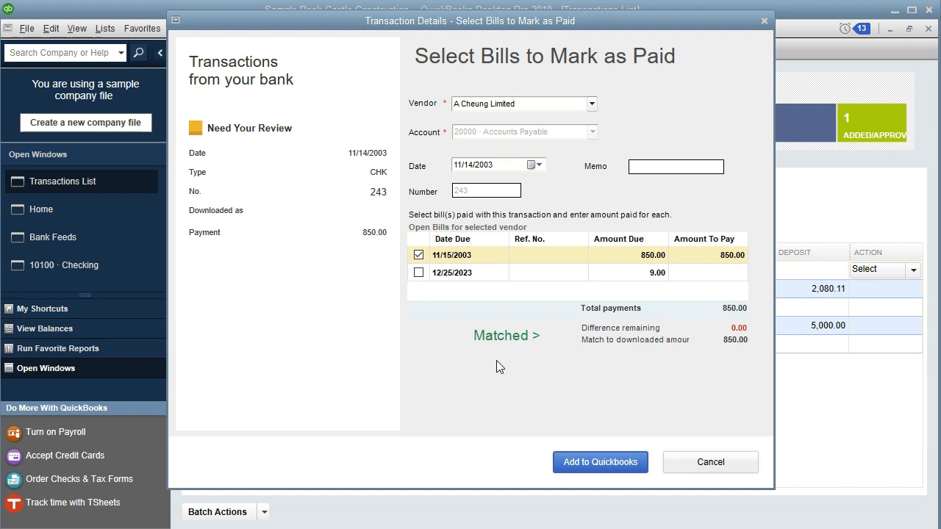
left_click(515, 364)
left_click(576, 454)
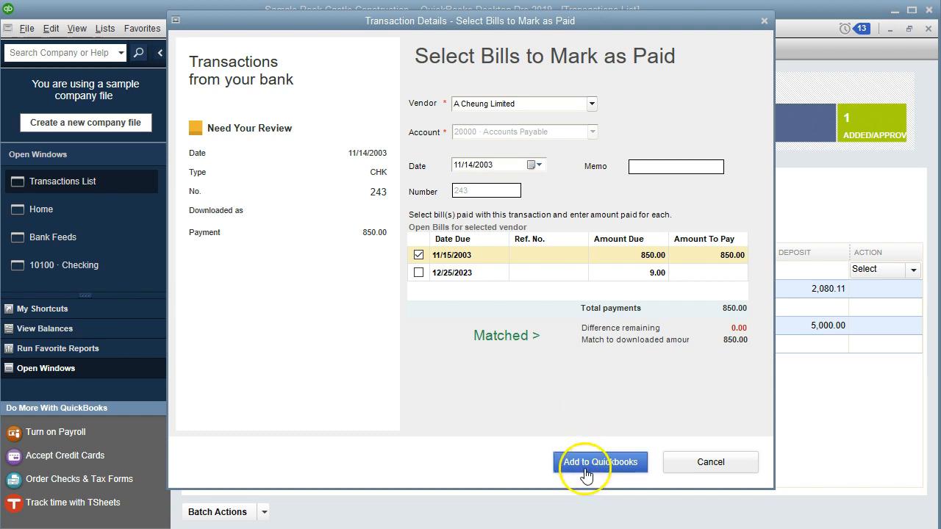
left_click(585, 467)
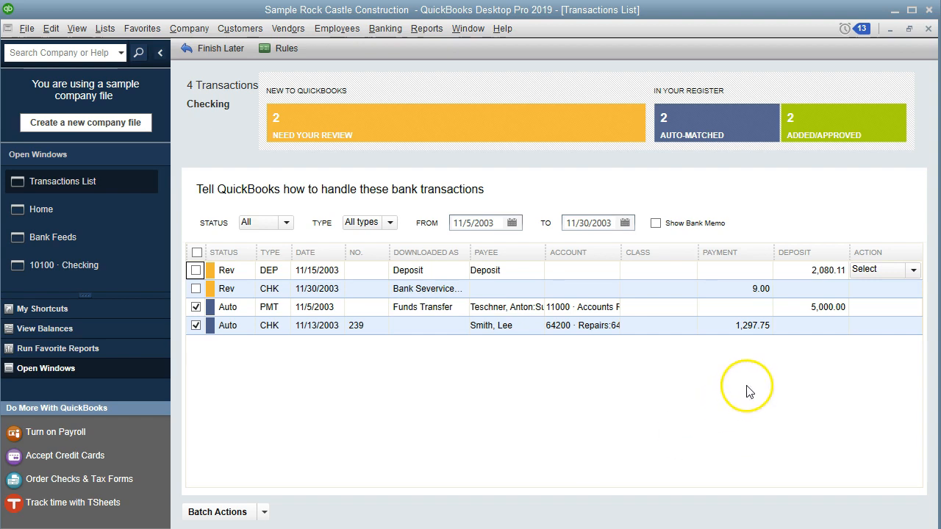
- Review the actions available for the 9.00 bank service charge dated 11/30/2003 without choosing one
left_click(559, 293)
left_click(874, 296)
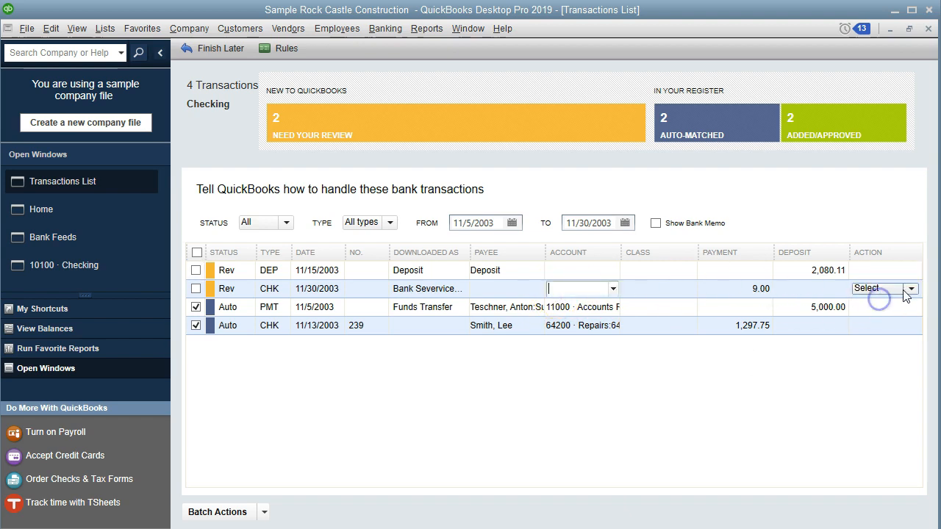
left_click(910, 288)
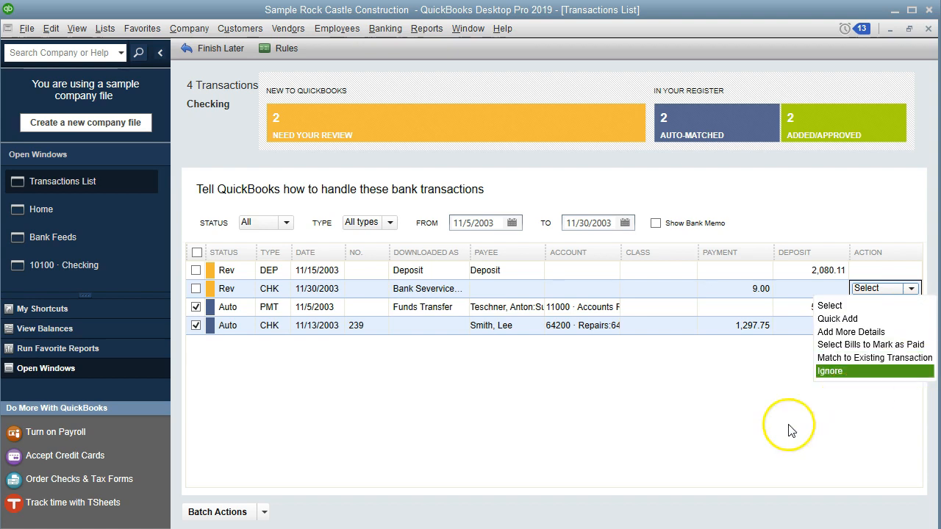
left_click(391, 387)
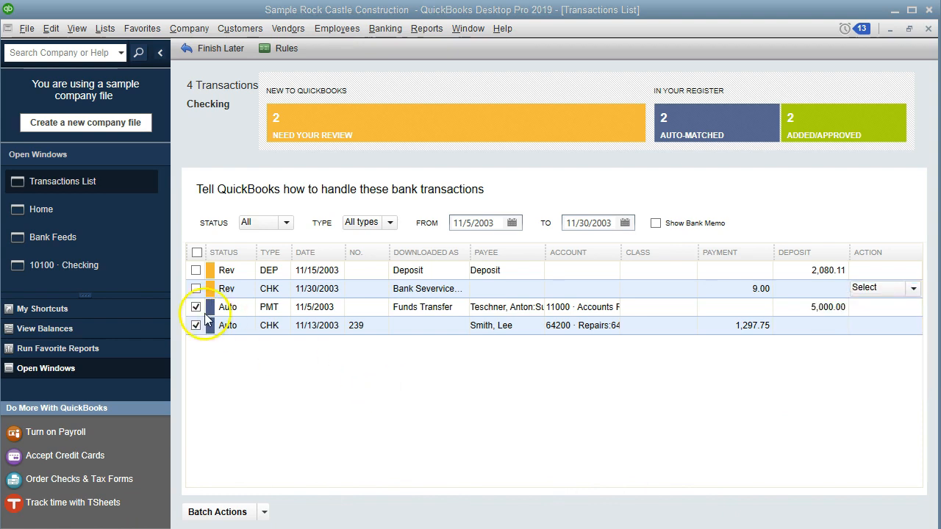
- Open the 10100 · Checking register and select the date of the blank entry at its end
left_click(115, 270)
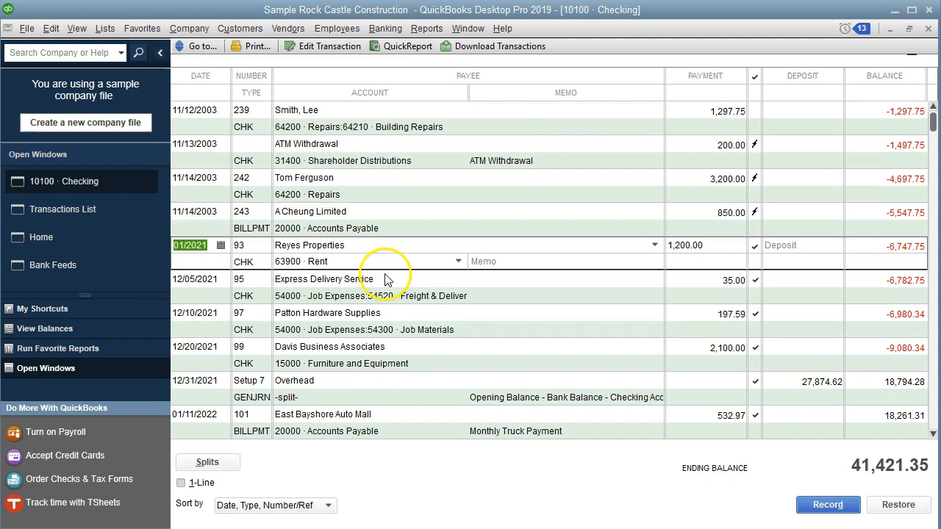
scroll(542, 336, "down", 5)
left_click_drag(933, 136, 935, 456)
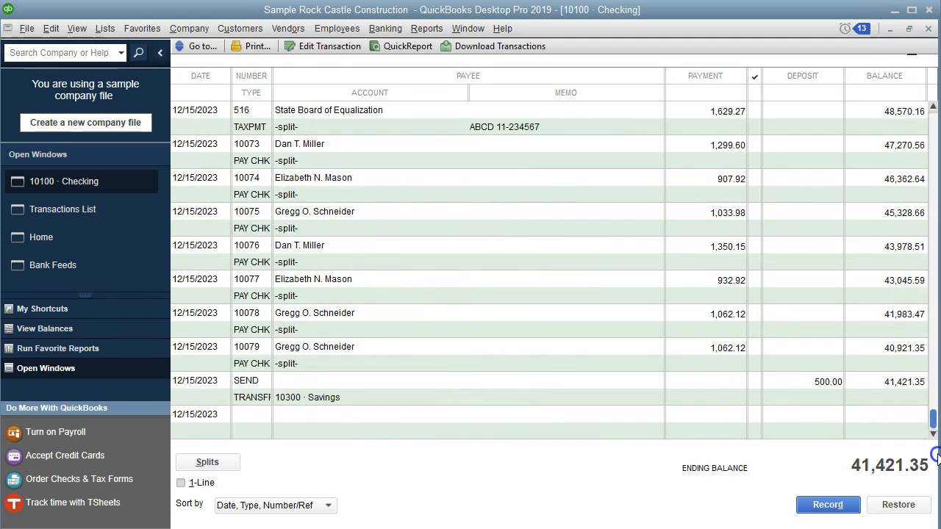
left_click(223, 420)
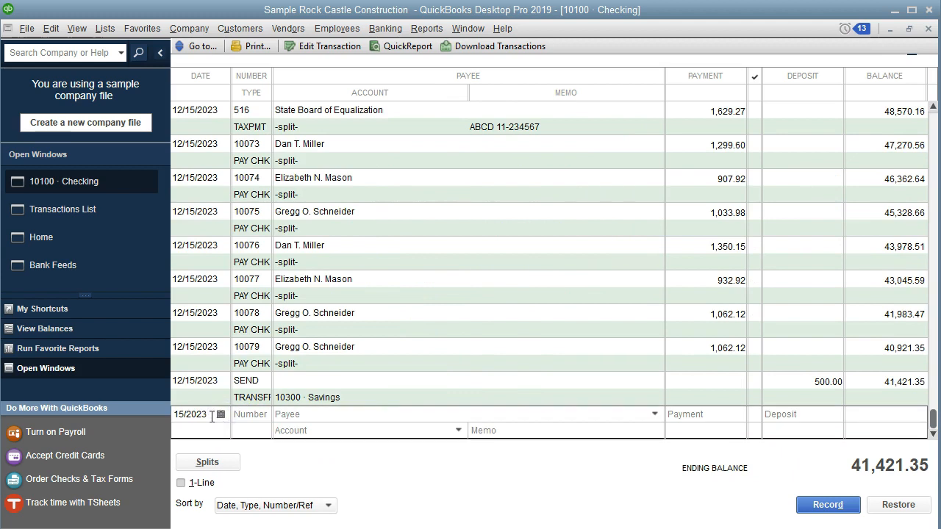
double_click(212, 417)
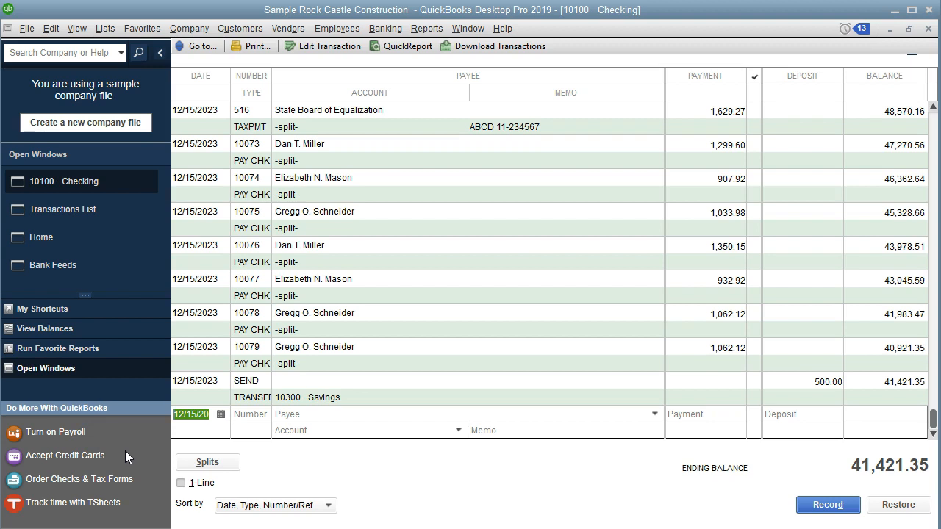
type("11")
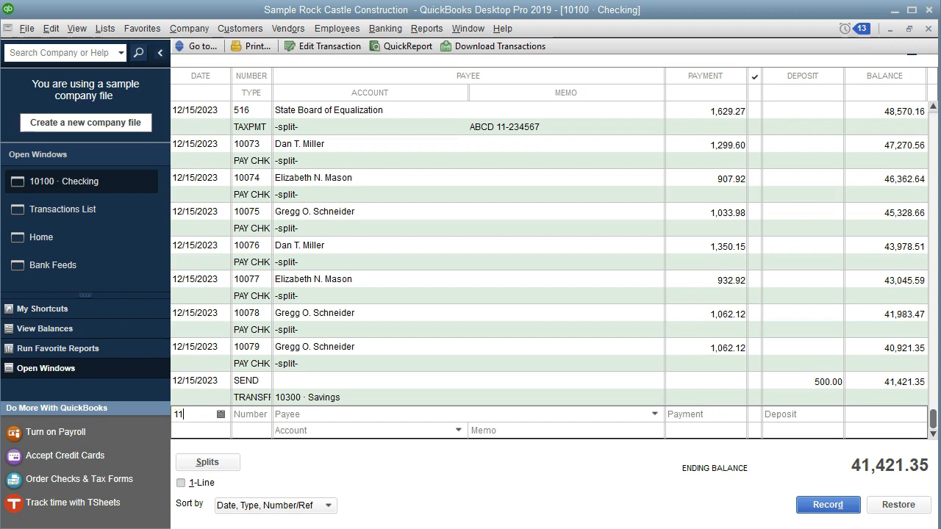
type("//28/")
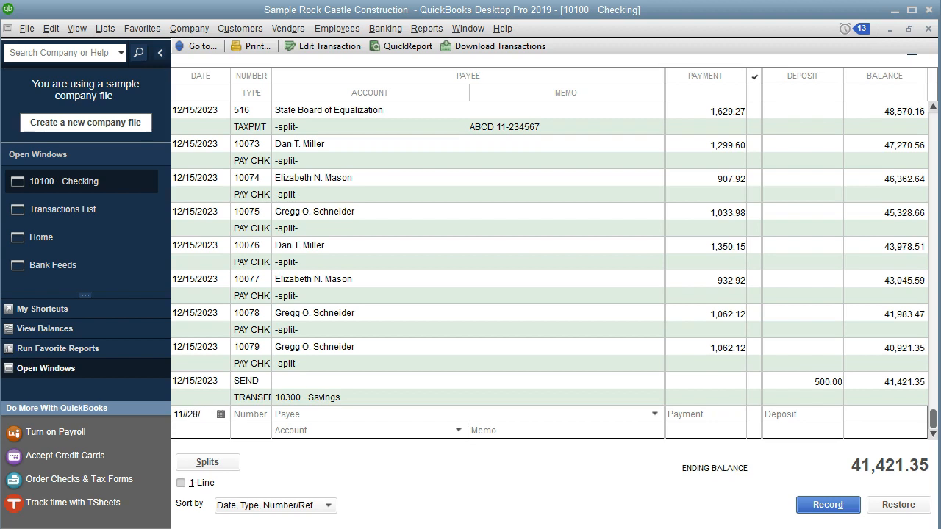
type("03")
key("Tab")
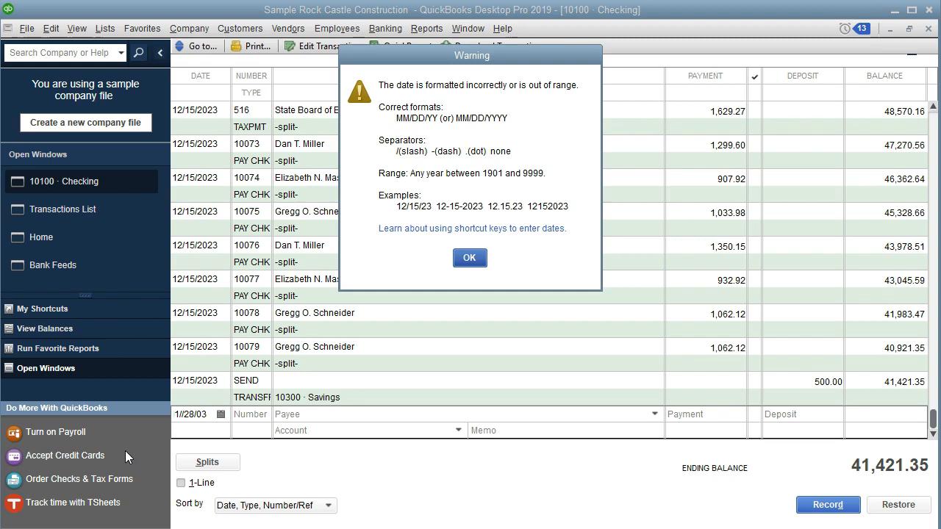
left_click(469, 257)
- Date the new register entry 11/28/2003 and leave its check number blank
type("112803")
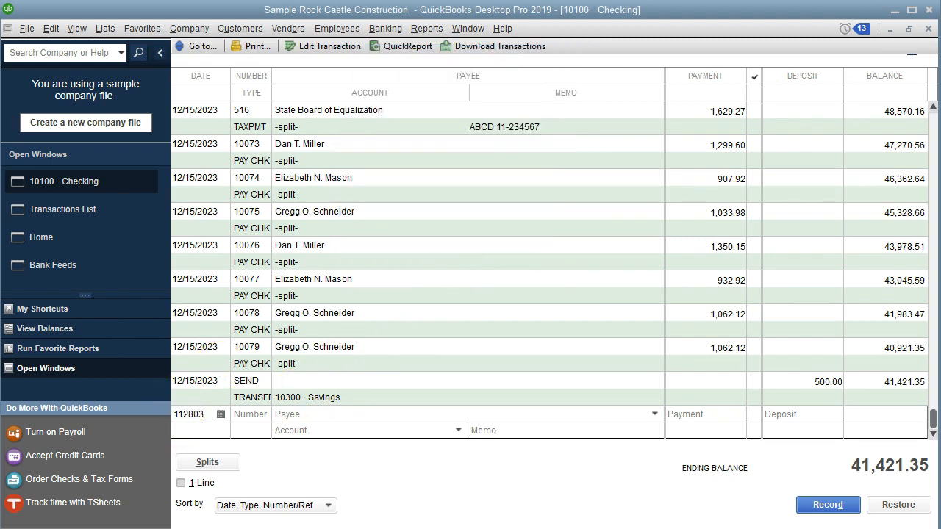
key("Tab")
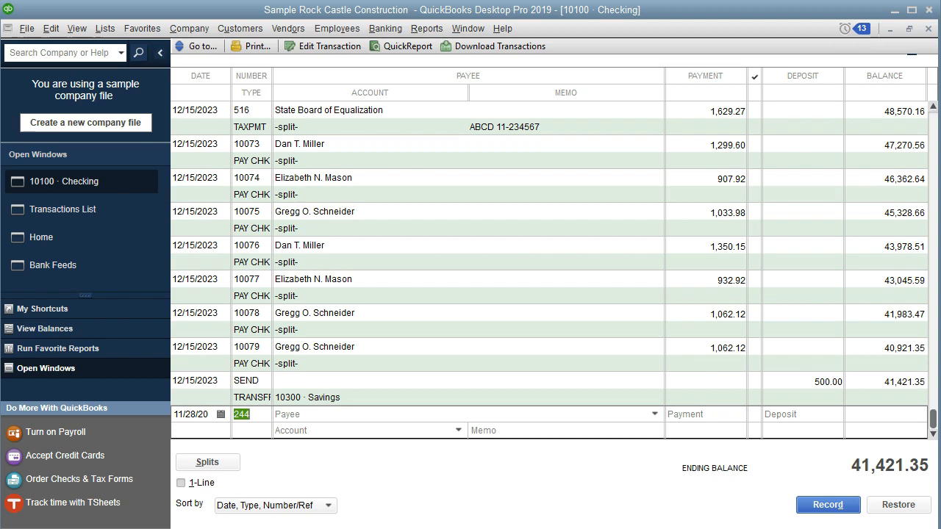
key("BackSpace")
key("Tab")
- Set the payee of the new register entry to Bank of Anycity
type("B")
key("BackSpace")
key("BackSpace")
type("Bank of Anycity")
key("Tab")
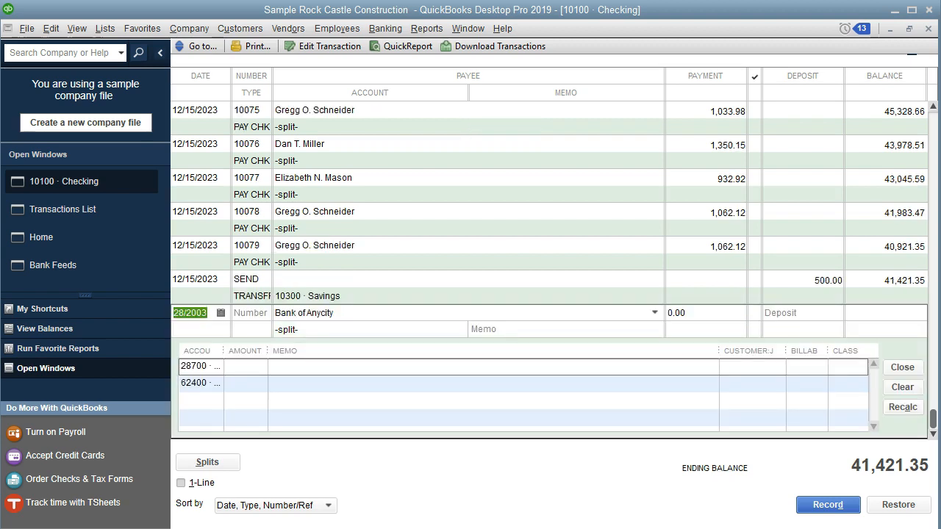
- Set the payment of the Bank of Anycity register entry to 9.00 and clear both prefilled split accounts
left_click(702, 312)
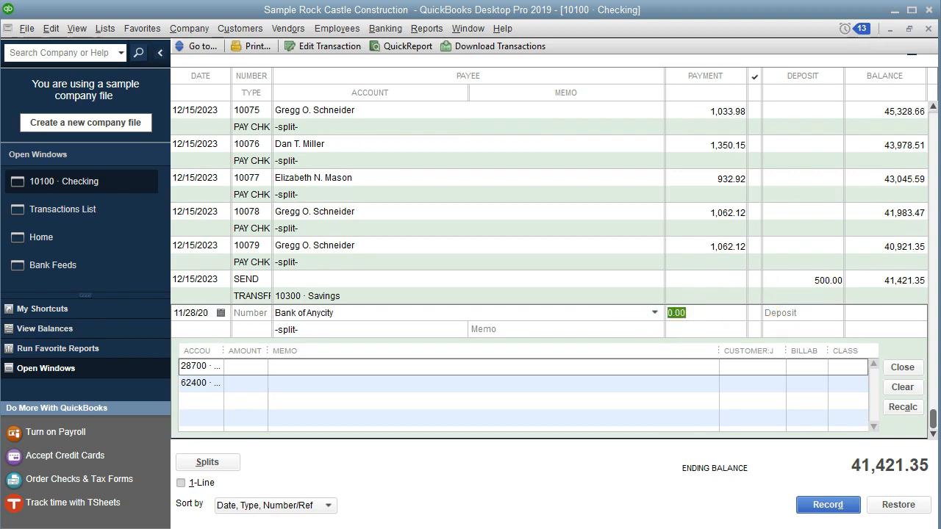
type("9")
key("Tab")
left_click(186, 369)
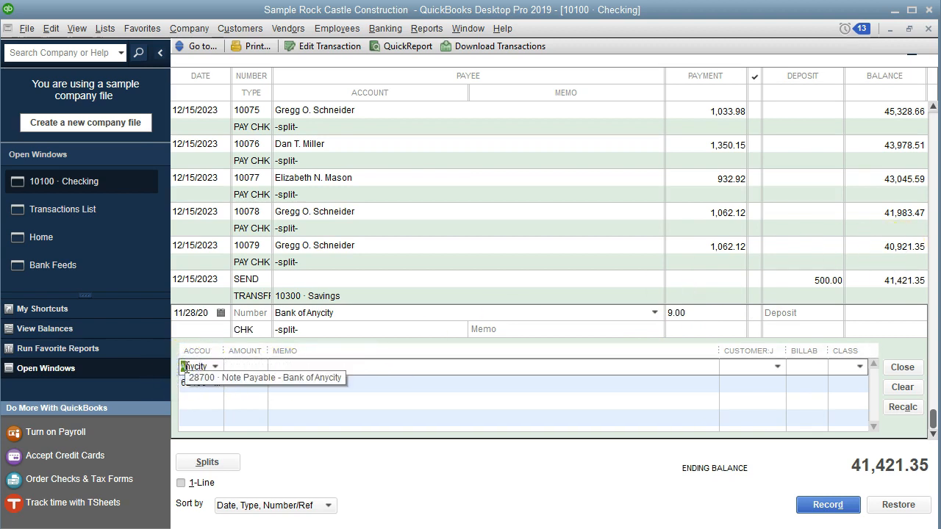
key("BackSpace")
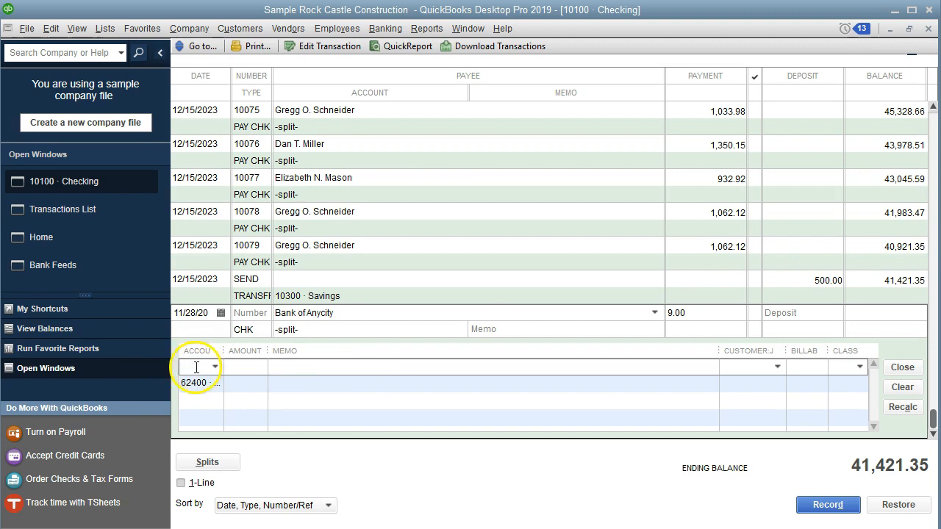
left_click(191, 385)
key("BackSpace")
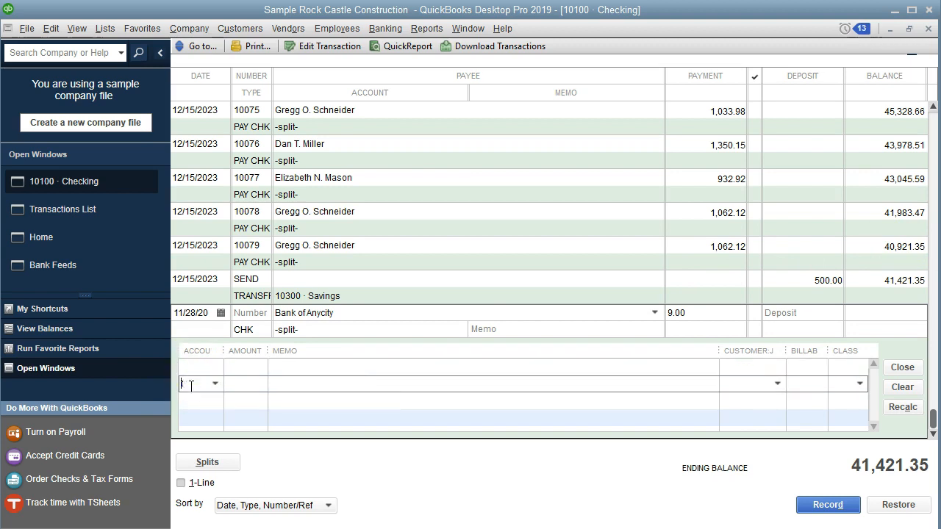
- Record the register entry with 9.00 assigned to 60600 · Bank Service Charges and check its match among the downloaded transactions
left_click(190, 366)
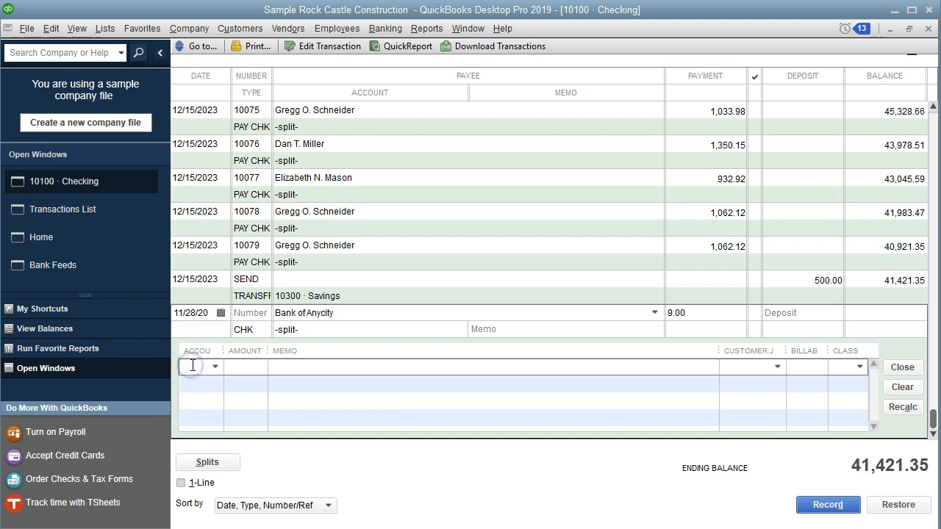
type("ban")
key("Tab")
key("Tab")
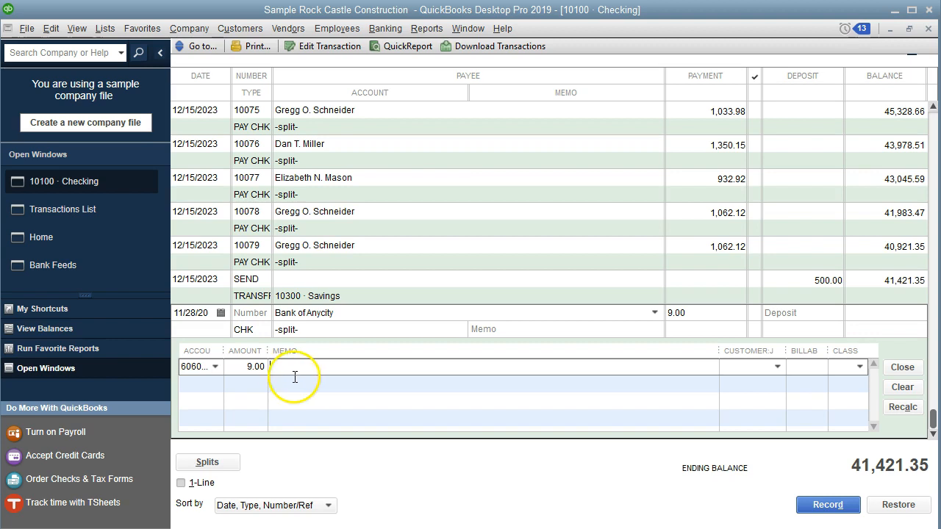
left_click(827, 507)
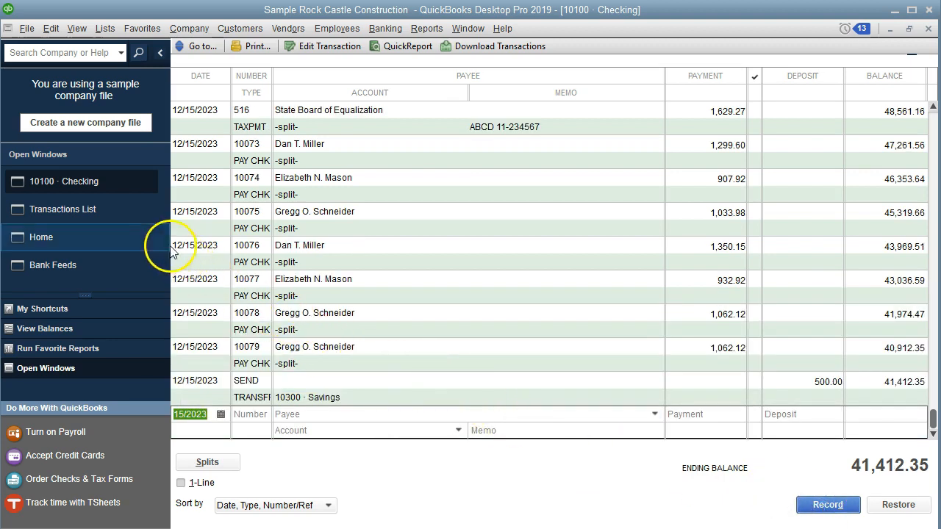
left_click(125, 216)
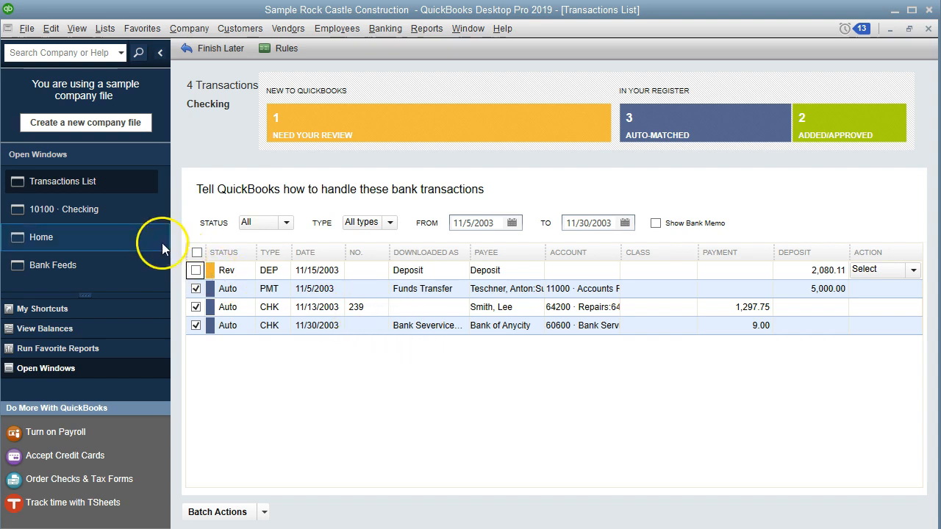
- Delete the 9.00 Bank of Anycity check dated 11/28/2003 from the 10100 · Checking register
left_click(114, 213)
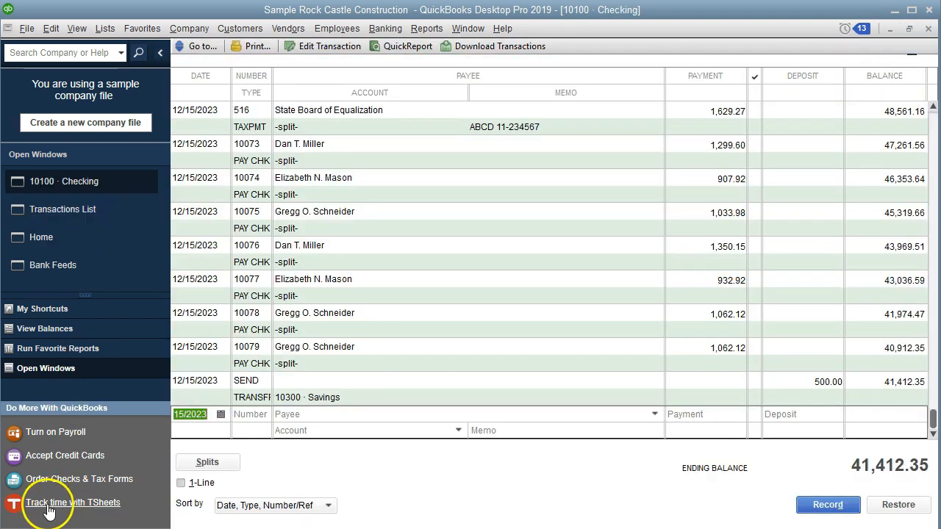
left_click(555, 278)
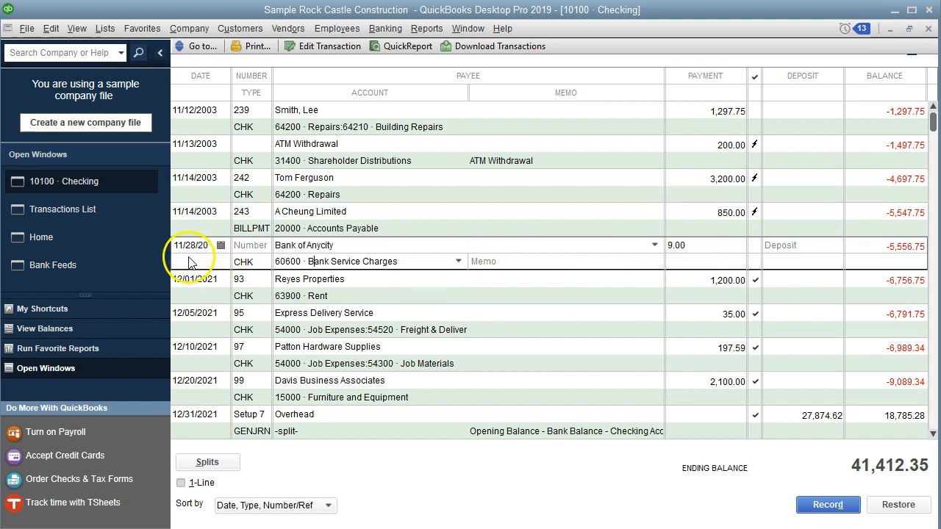
right_click(250, 266)
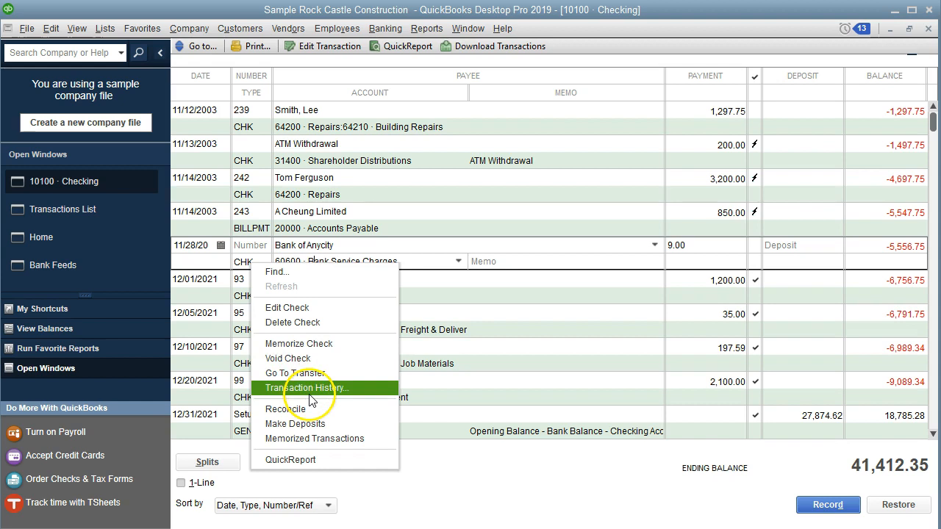
left_click(330, 323)
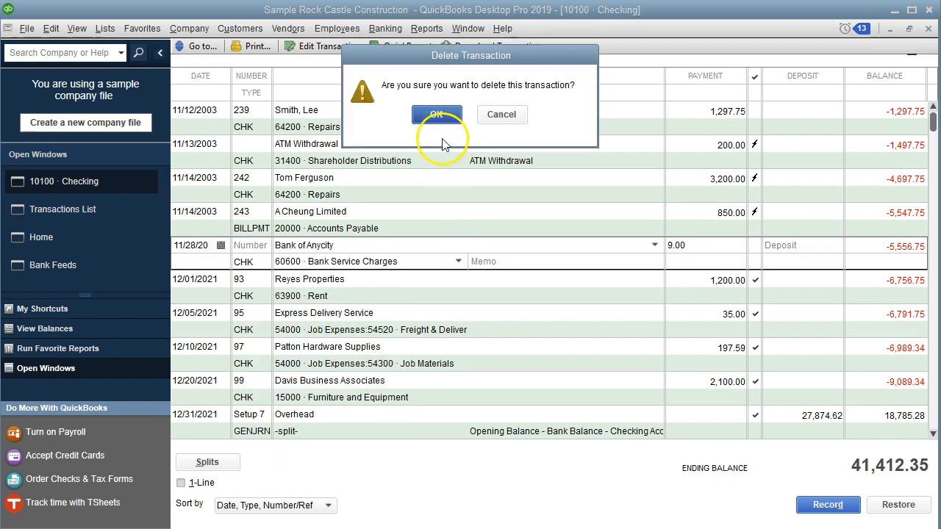
left_click(435, 115)
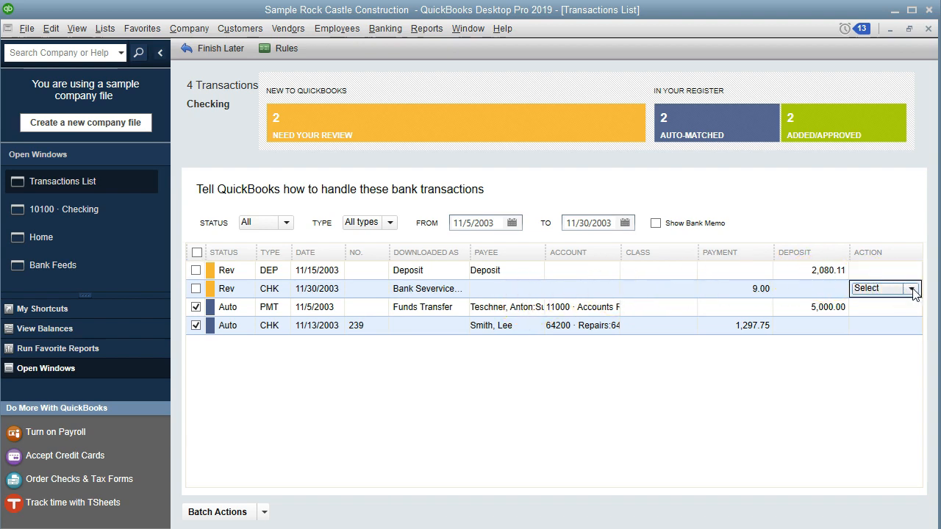
- Choose to add more details to the downloaded 9.00 bank service charge and set its payee to Bank of Anycity
left_click(911, 289)
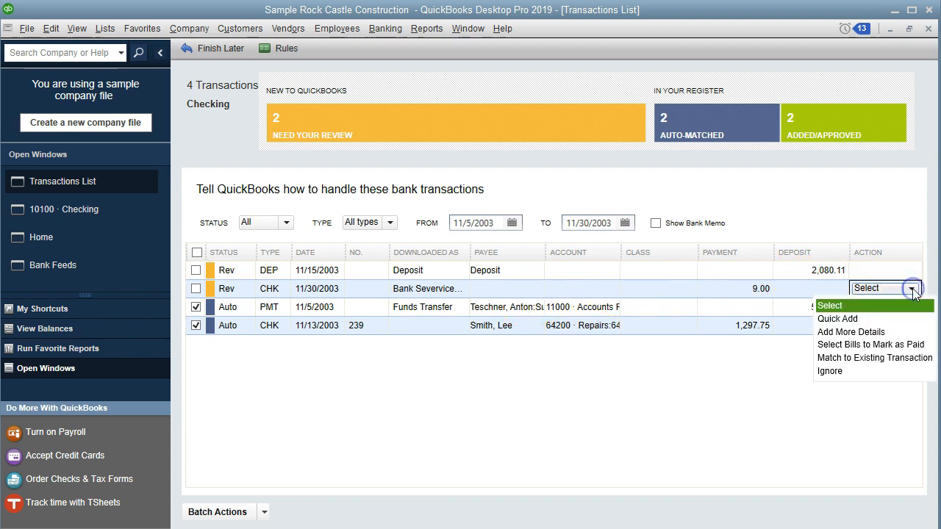
left_click(905, 333)
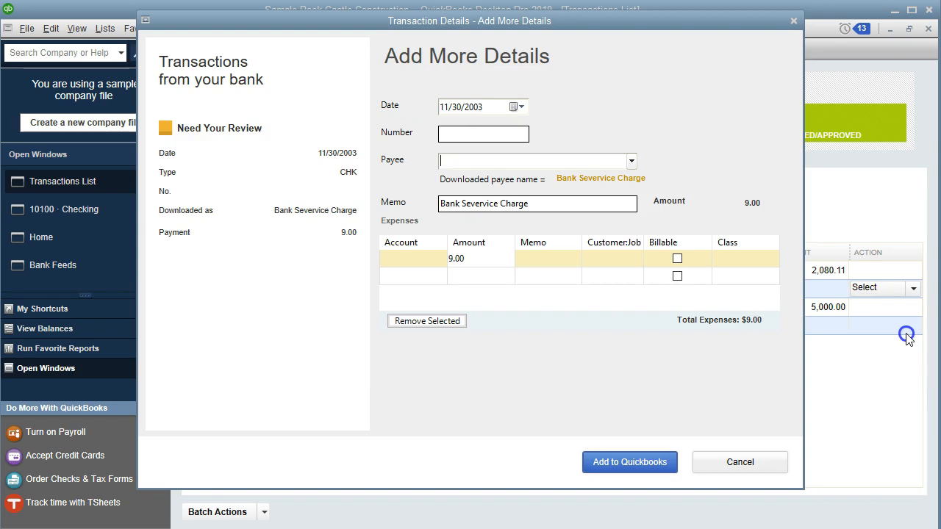
left_click(537, 161)
type("B")
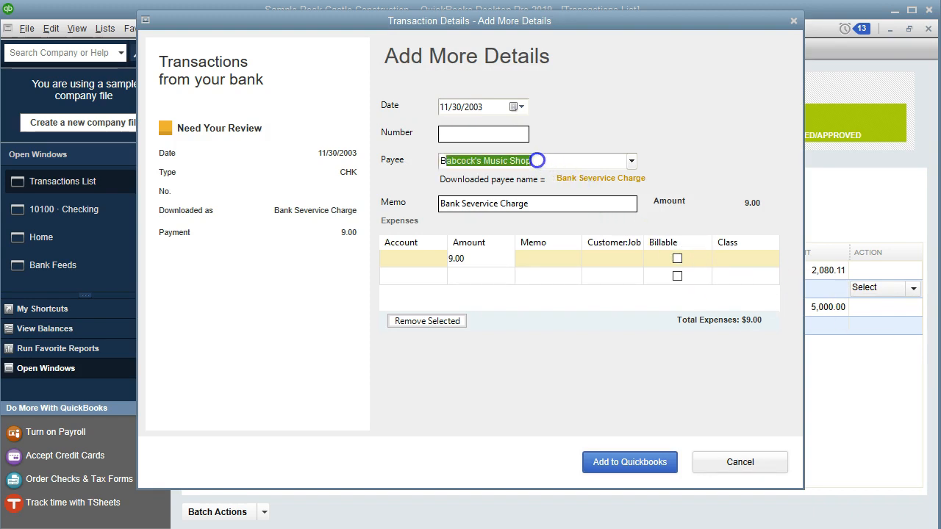
type("ank of Anycity")
key("Tab")
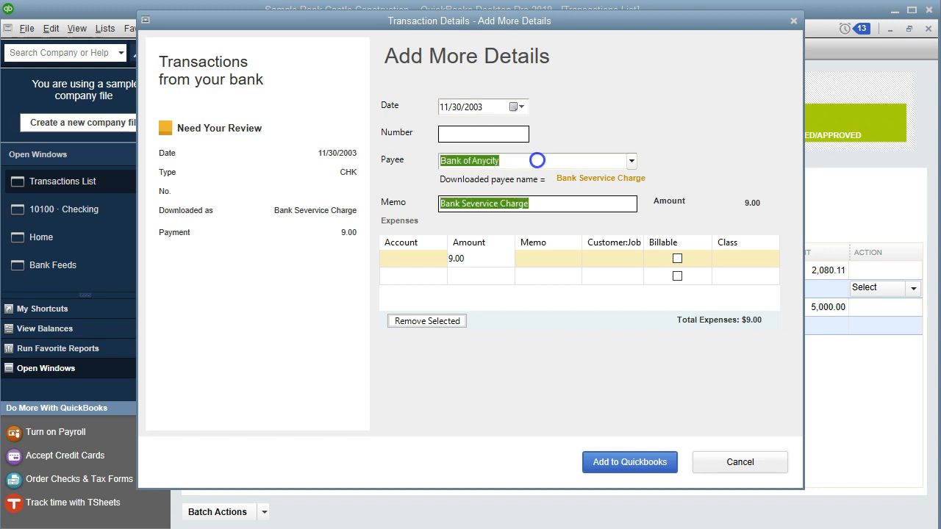
- Assign the 9.00 expense to 60600 · Bank Service Charges and add the downloaded transaction to QuickBooks
key("Tab")
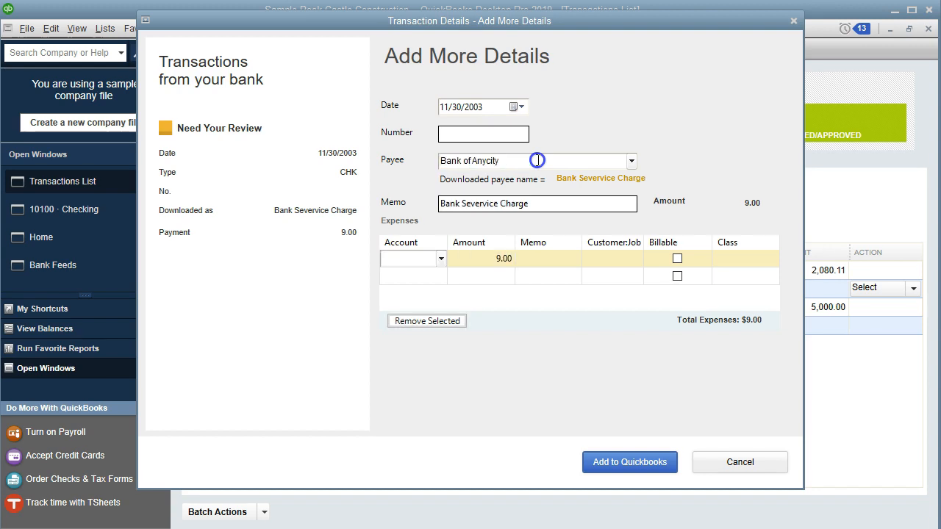
type("Ban")
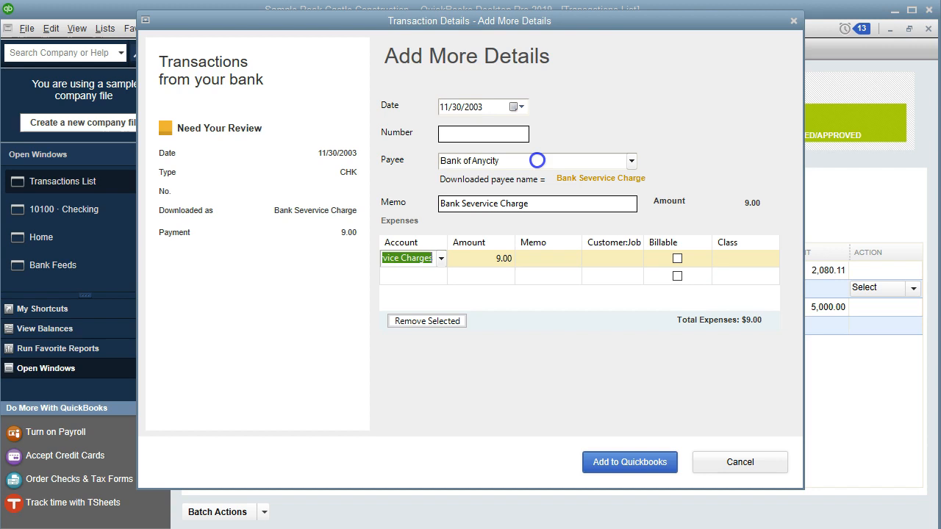
key("Tab")
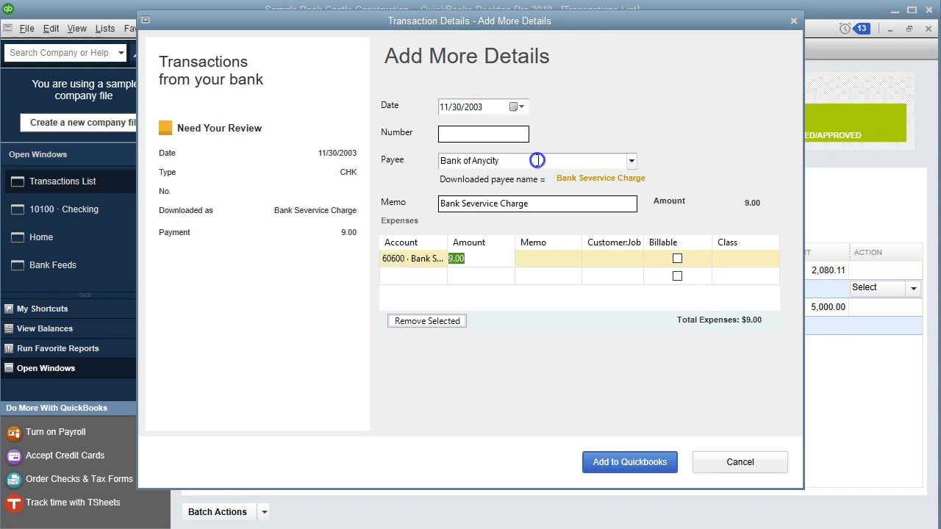
left_click(537, 160)
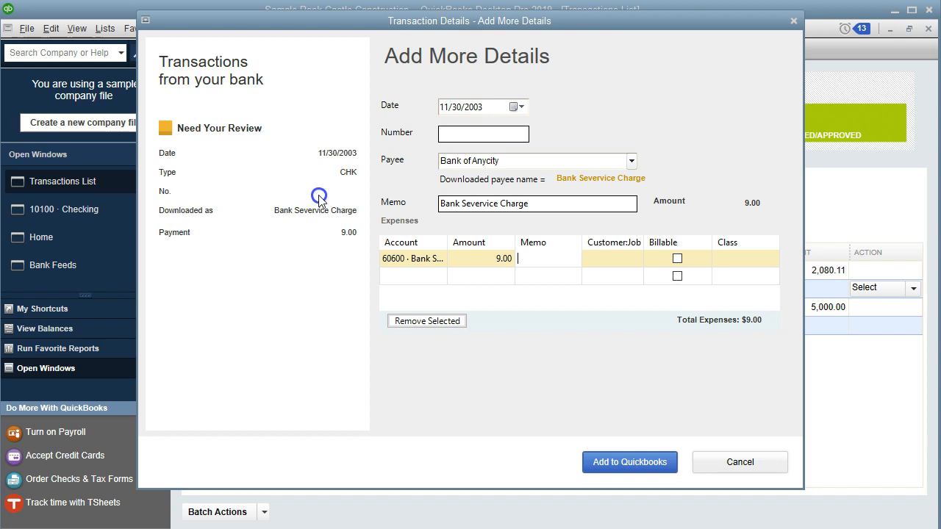
left_click(601, 475)
left_click(604, 469)
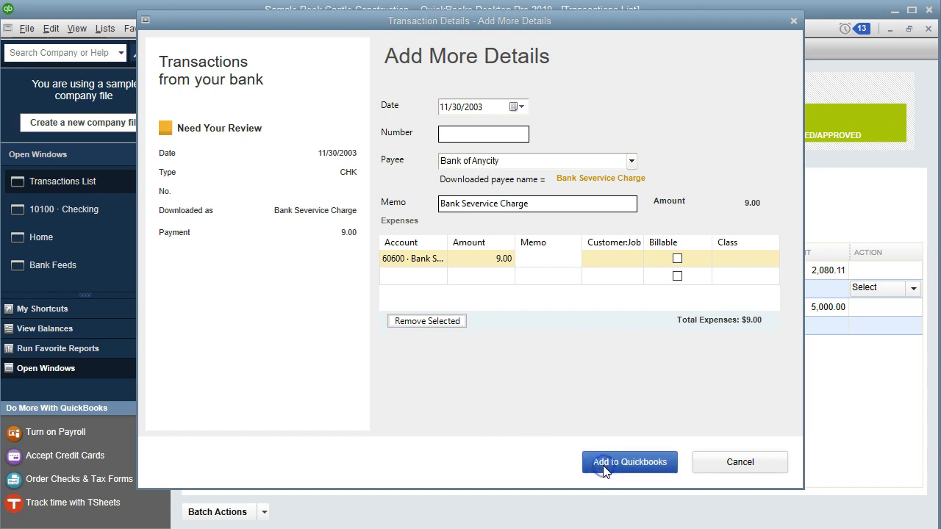
left_click(534, 409)
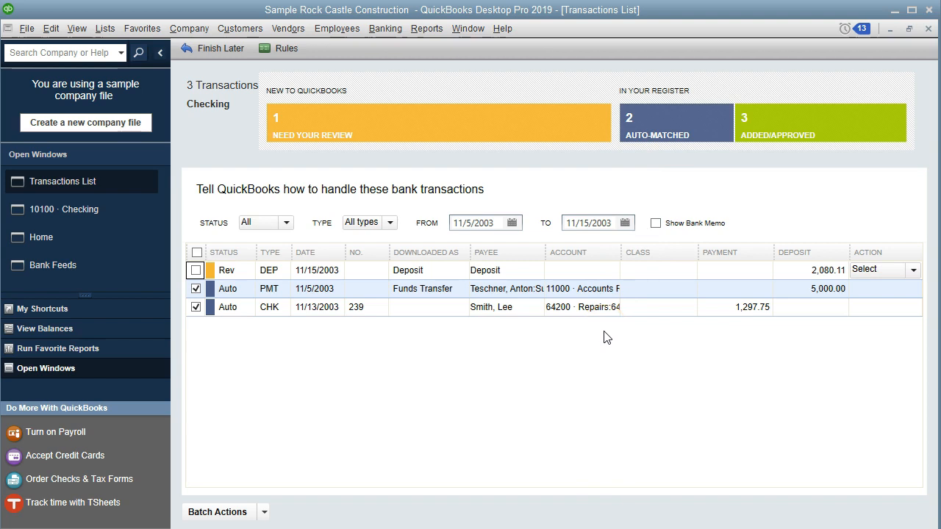
- Exclude the 11/5/2003 payment from the selection and batch add/approve the matched 1,297.75 check dated 11/13/2003
left_click(195, 289)
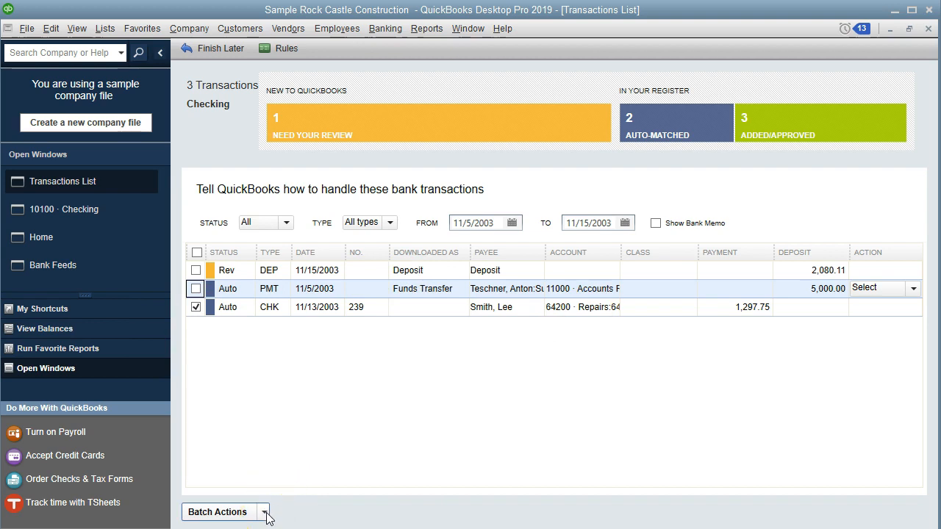
left_click(829, 306)
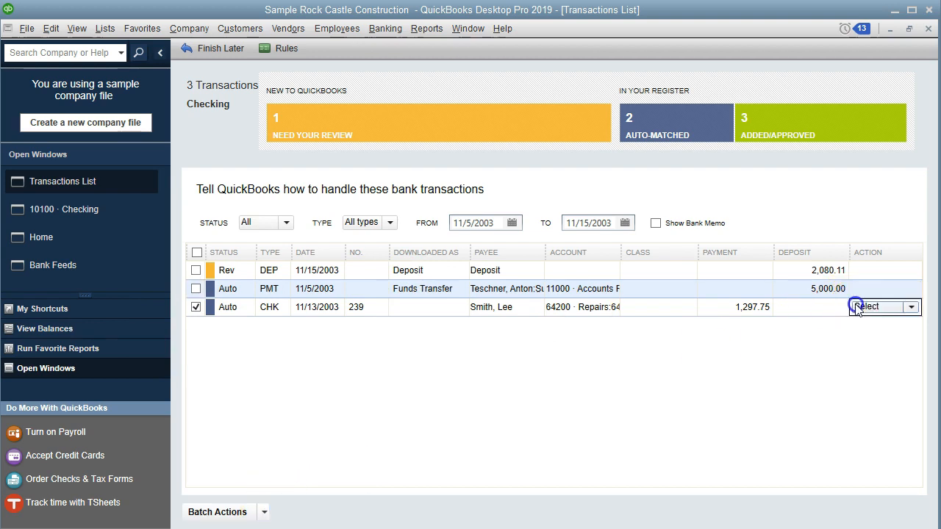
left_click(911, 308)
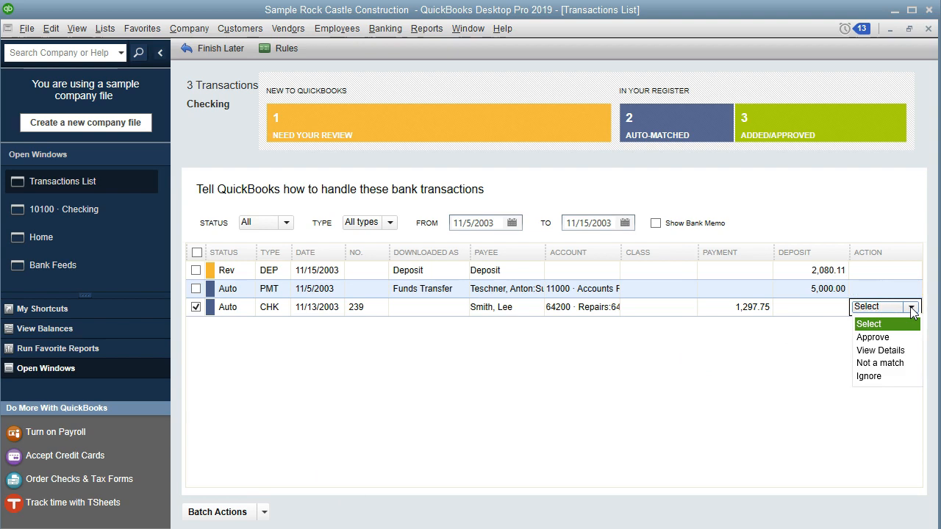
left_click(911, 308)
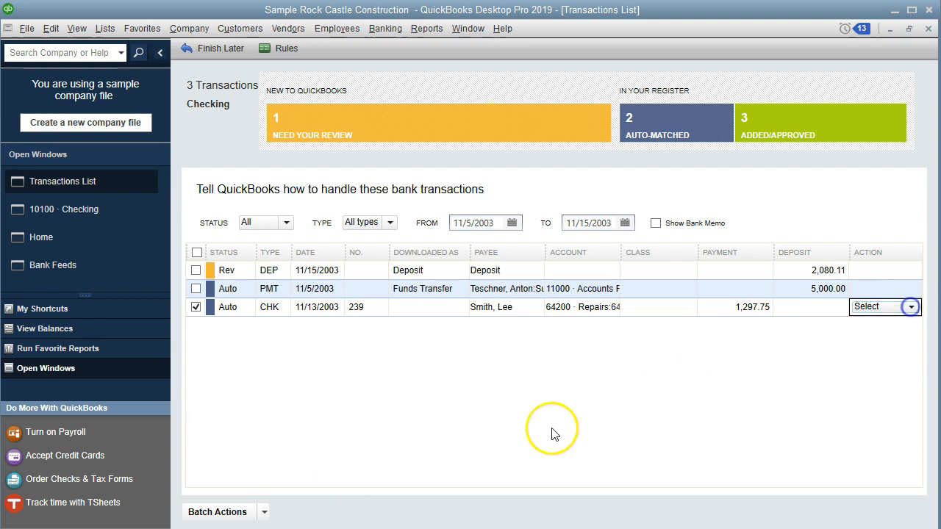
left_click(262, 513)
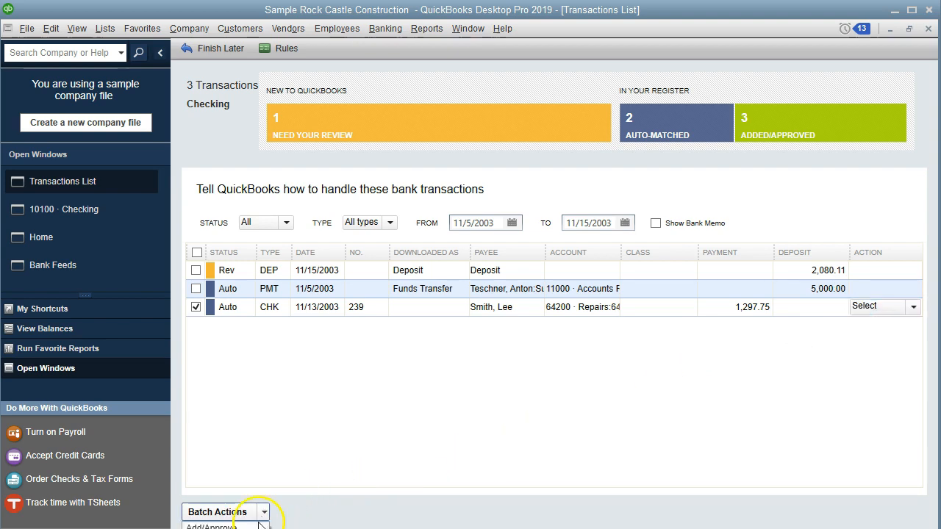
left_click(250, 527)
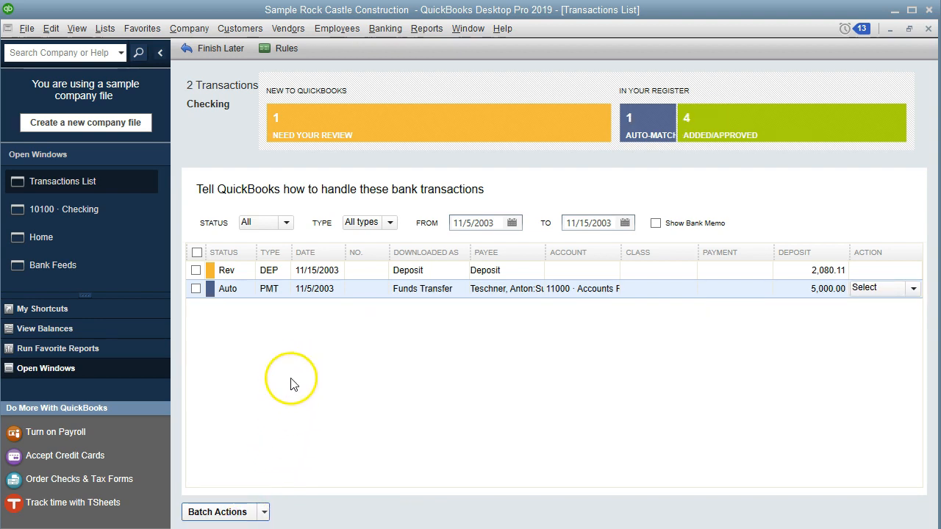